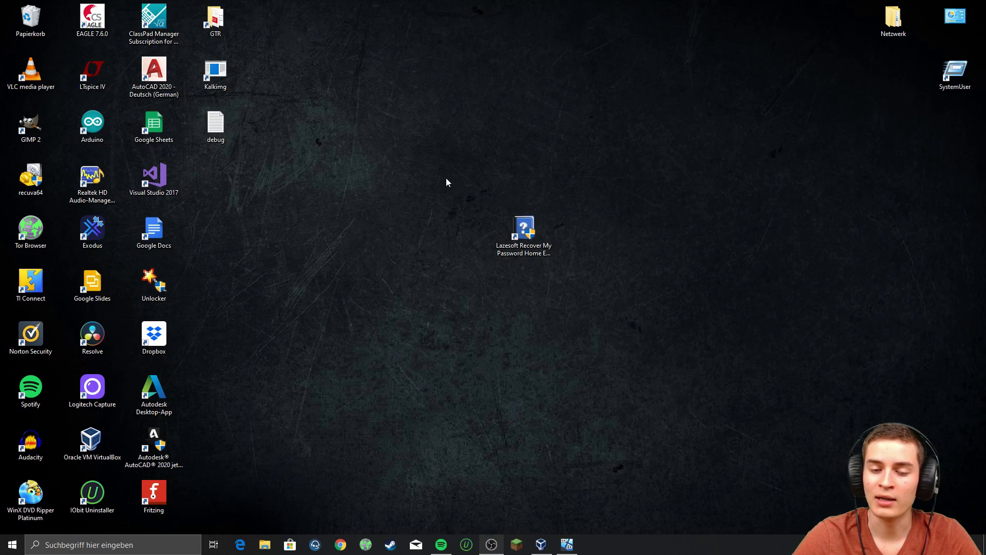
Step: Open the Lazesoft download page at lazesoft.com/download.html in Chrome
left_click_drag(445, 178, 593, 303)
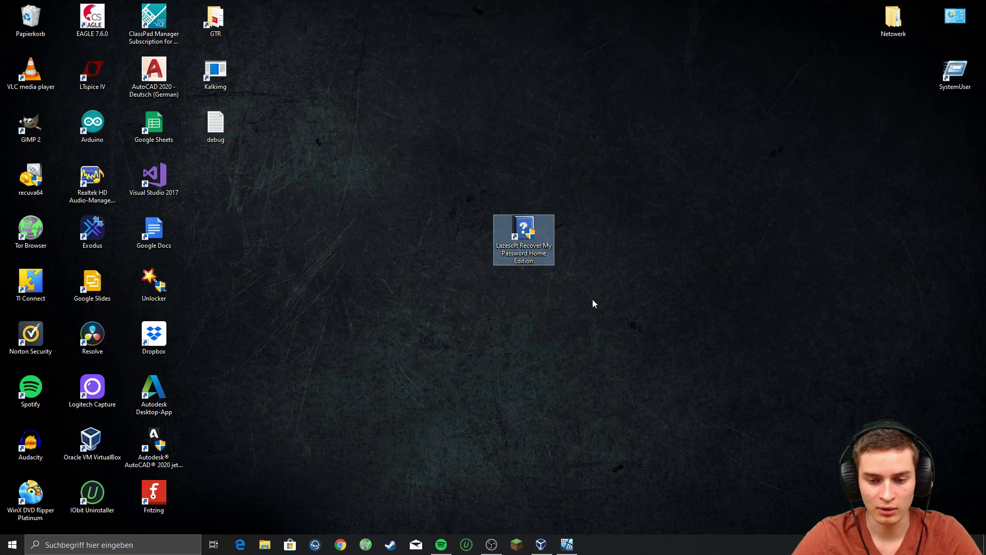
left_click(340, 545)
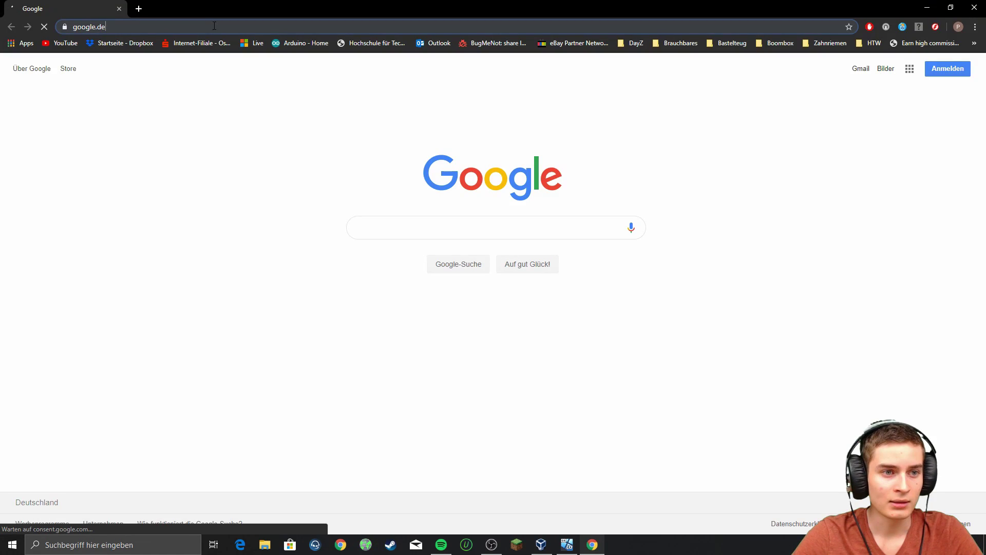
left_click(215, 26)
type("laz")
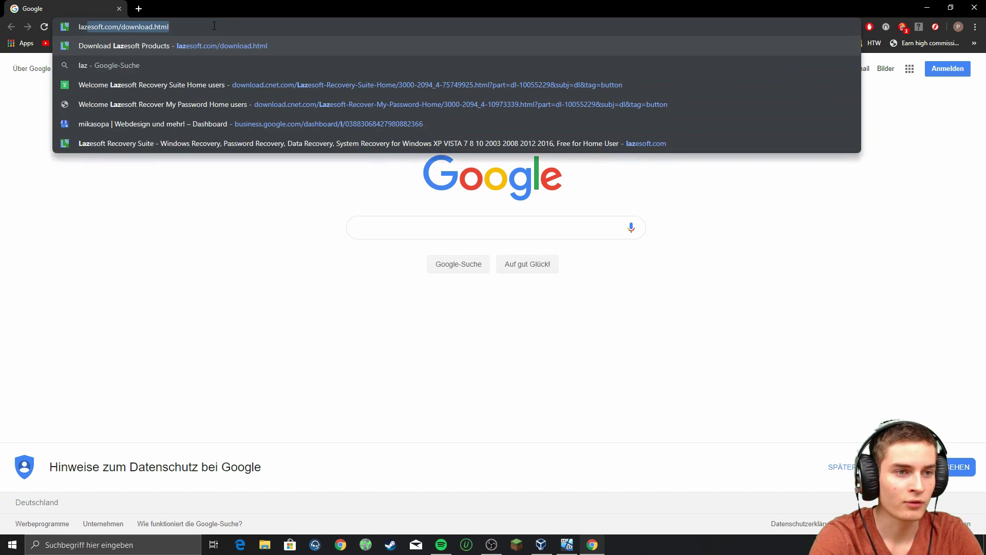
key("Return")
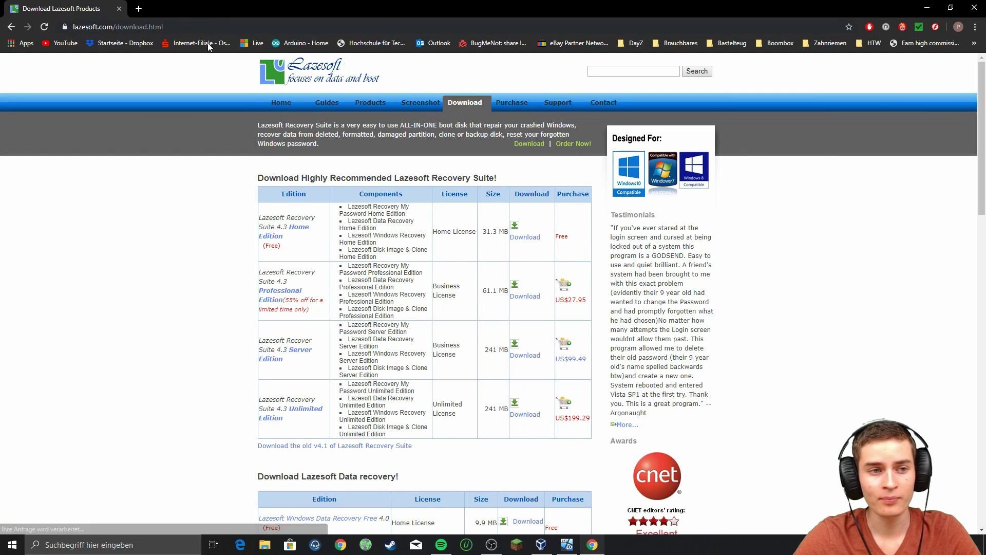
Step: Locate the Lazesoft Recover My Password section on the download page and minimize the browser
scroll(183, 226, "down", 15)
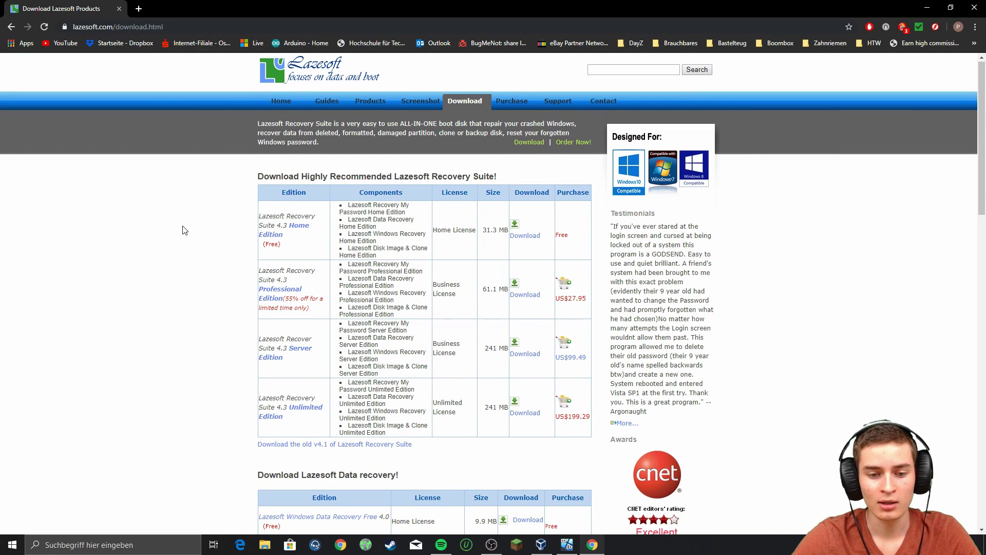
scroll(183, 226, "up", 3)
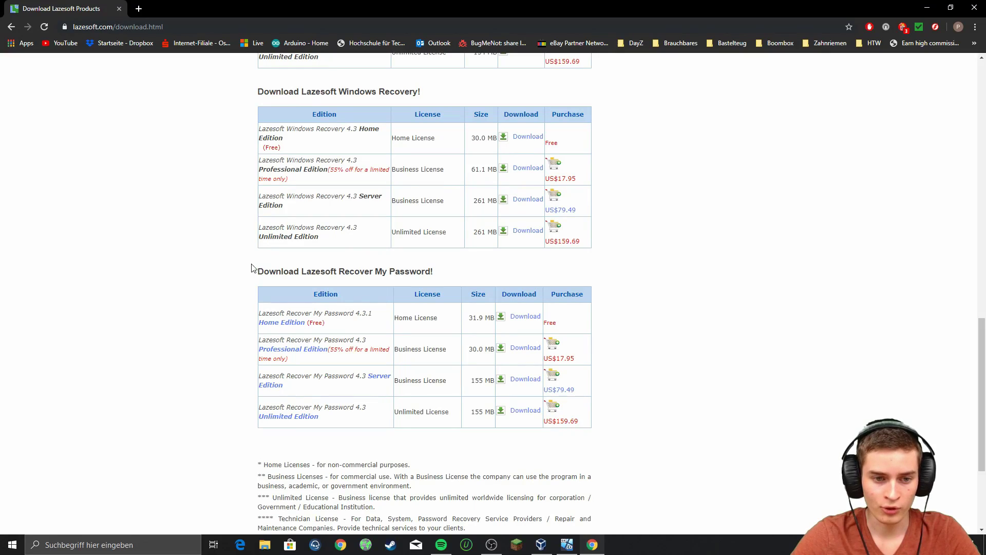
left_click_drag(258, 272, 370, 266)
left_click_drag(441, 272, 261, 275)
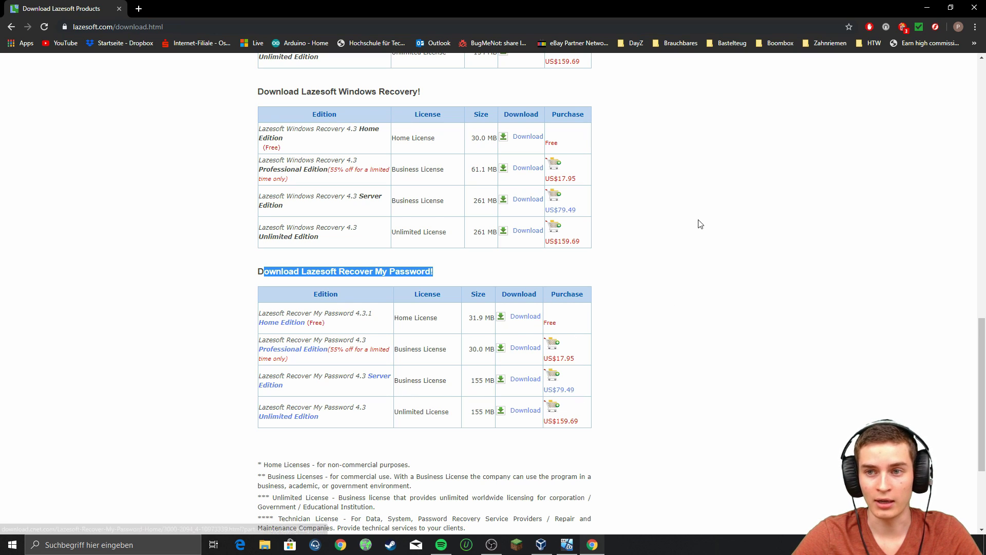
left_click(928, 10)
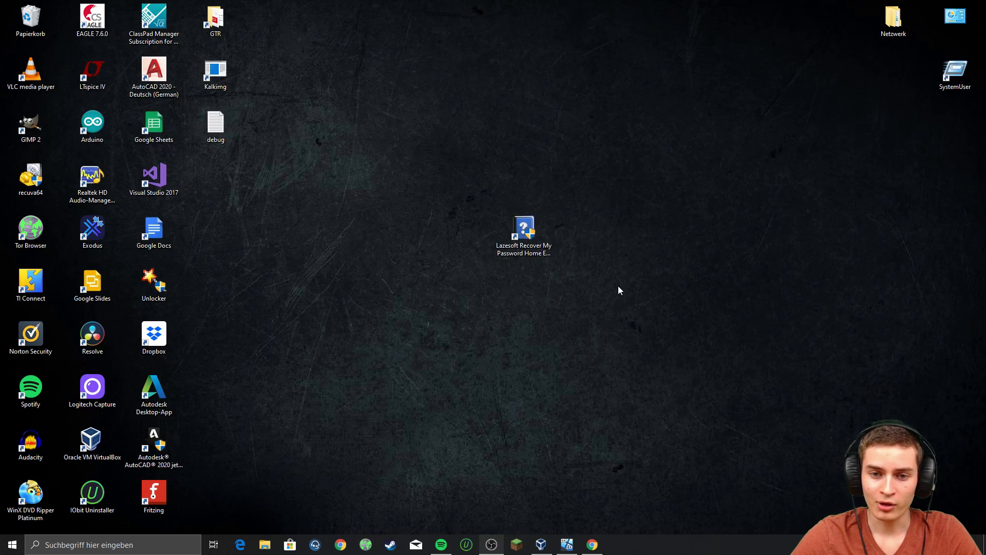
Step: Launch Lazesoft Recover My Password Home Edition from its desktop shortcut
left_click_drag(619, 287, 445, 196)
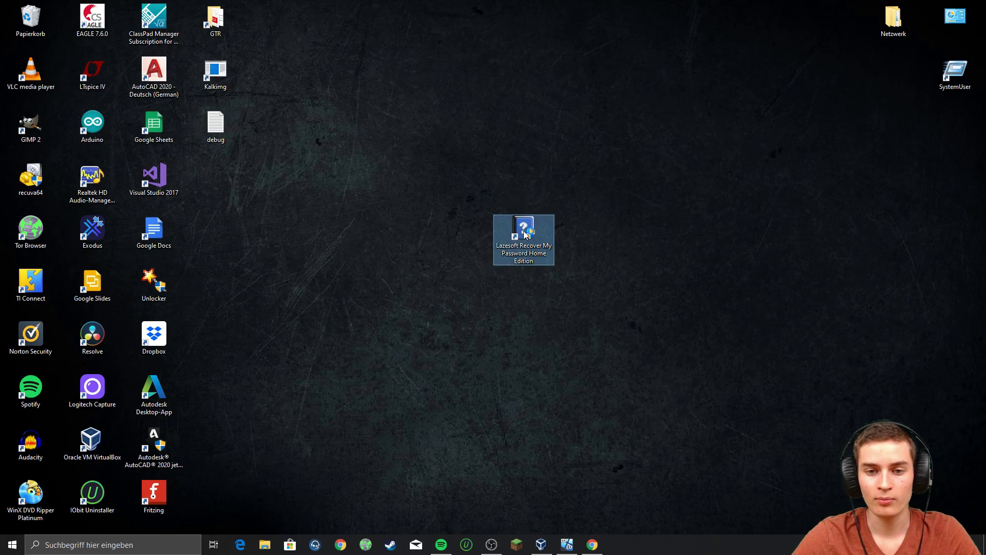
double_click(523, 230)
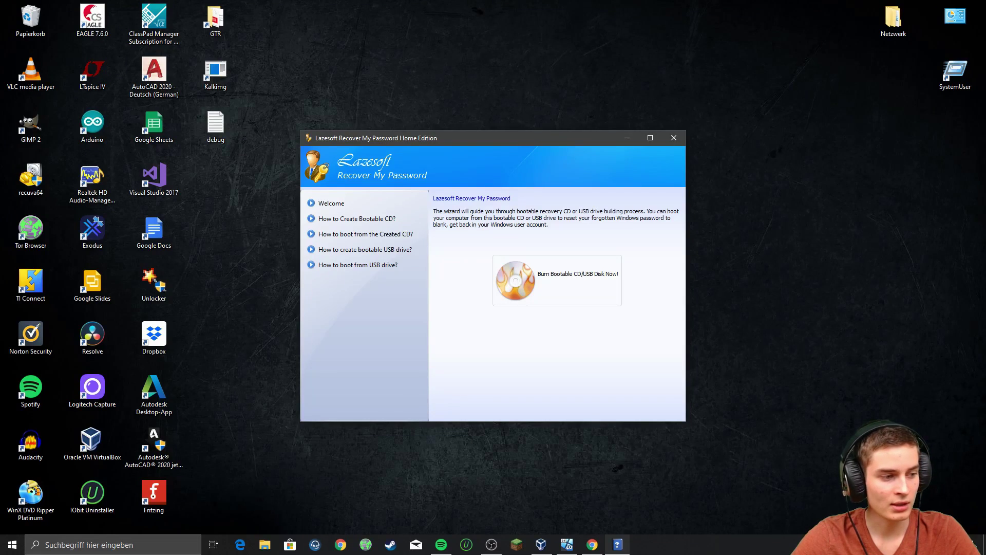
left_click_drag(494, 138, 498, 124)
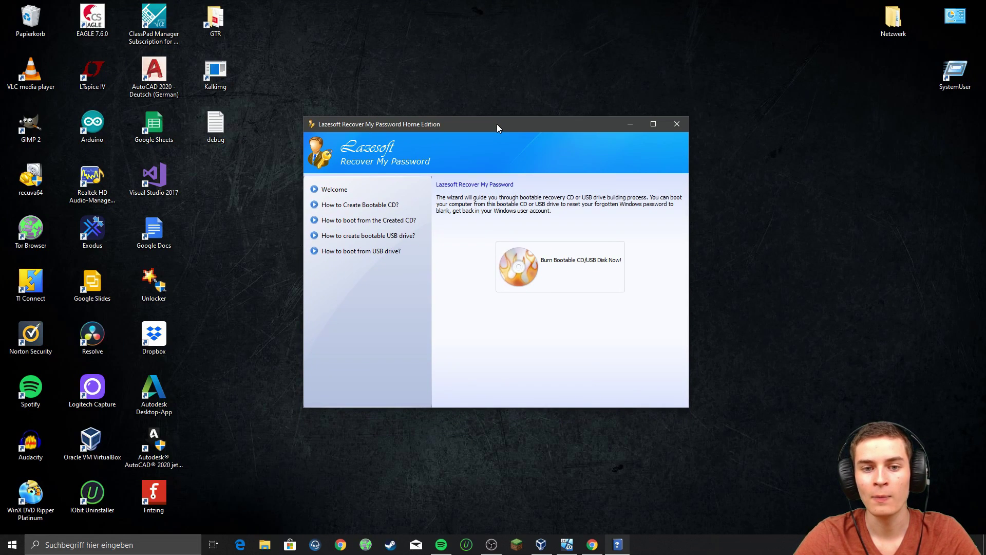
Step: Read the "How to boot from USB drive?" guide through to its end in an enlarged window
left_click(396, 250)
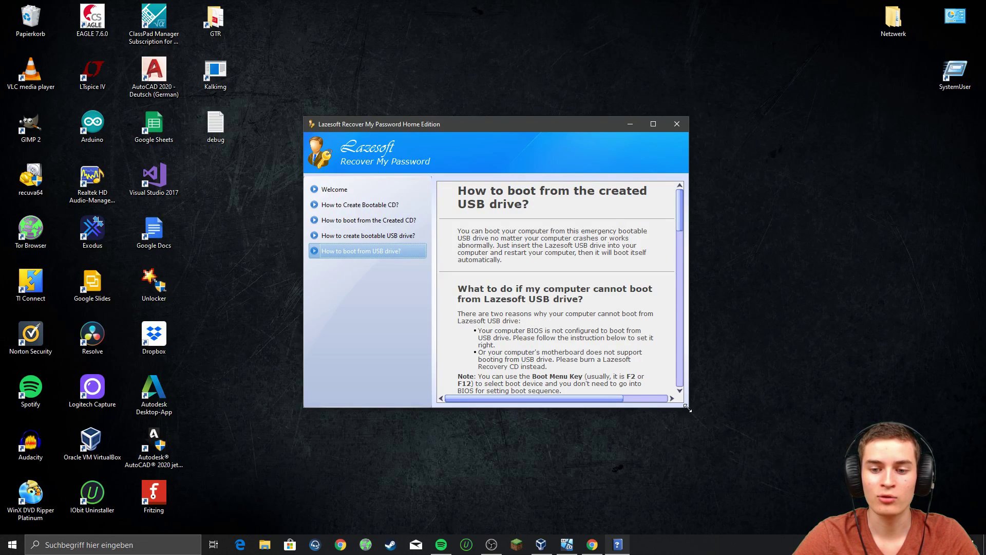
left_click_drag(689, 407, 866, 491)
left_click_drag(573, 134, 504, 54)
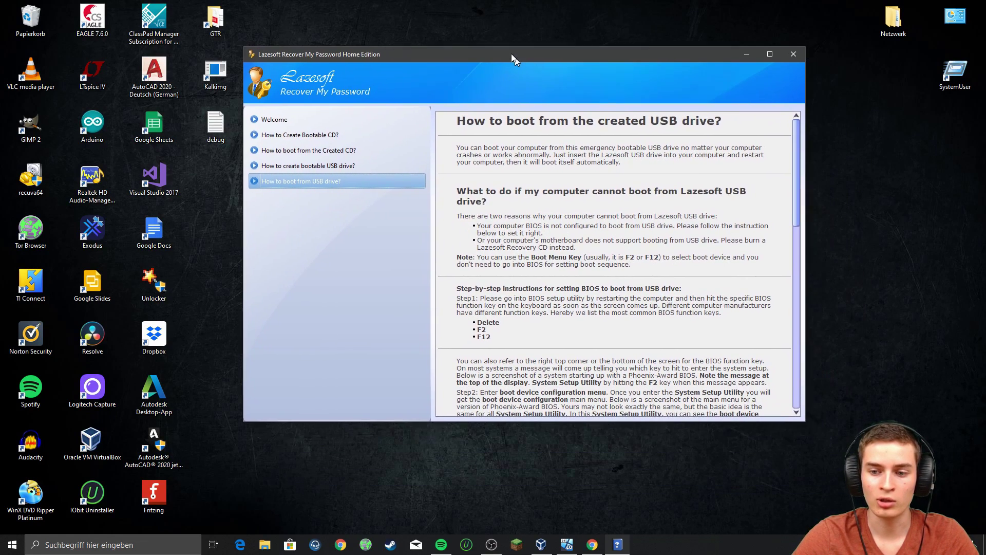
left_click_drag(790, 164, 795, 280)
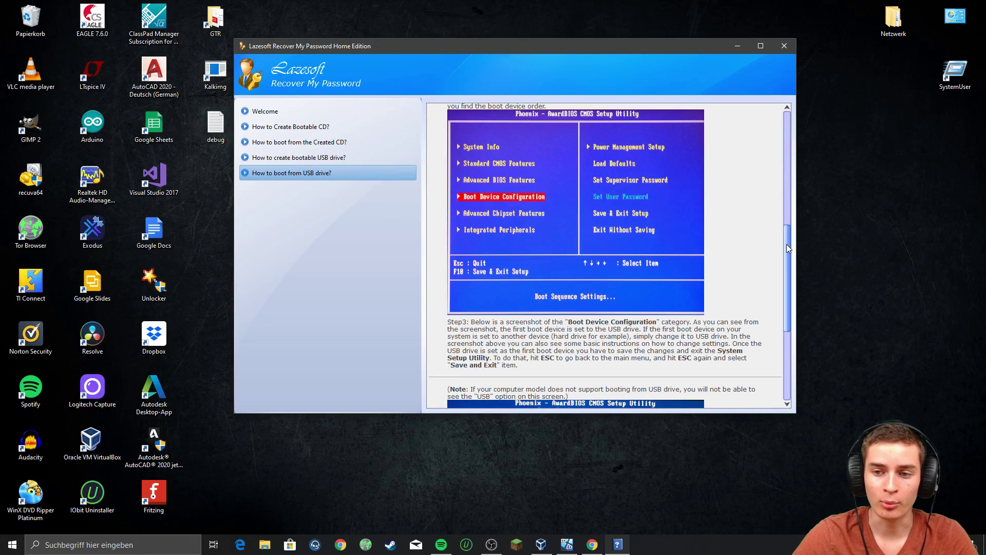
left_click_drag(787, 248, 785, 338)
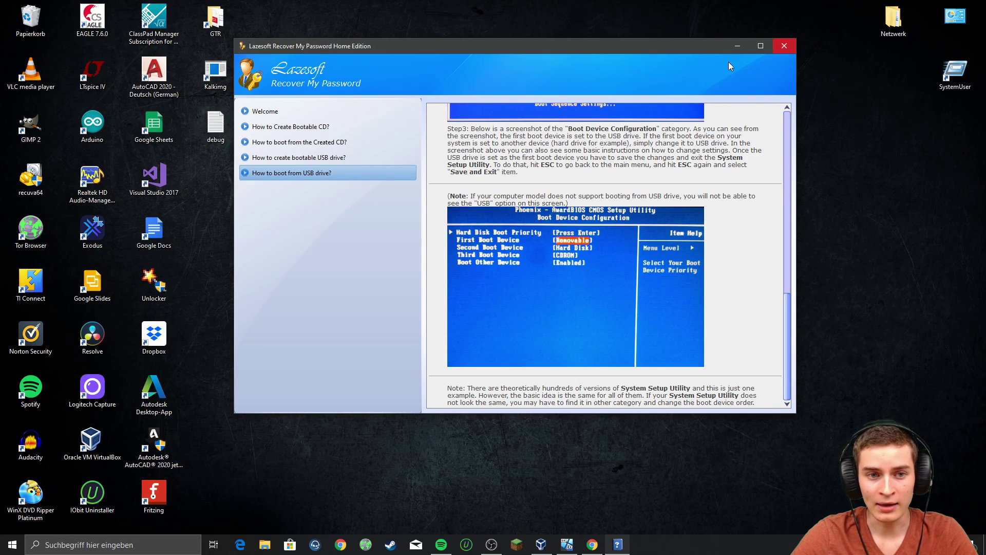
Step: Start the bootable CD/USB disk builder from the welcome page and proceed with "Same as this computer" as the target Windows version
left_click(325, 115)
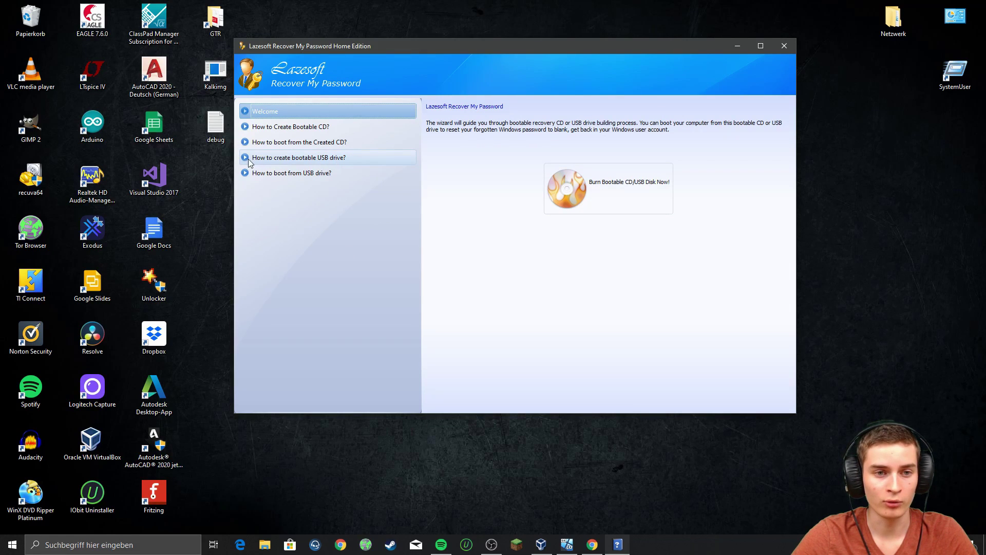
left_click(599, 187)
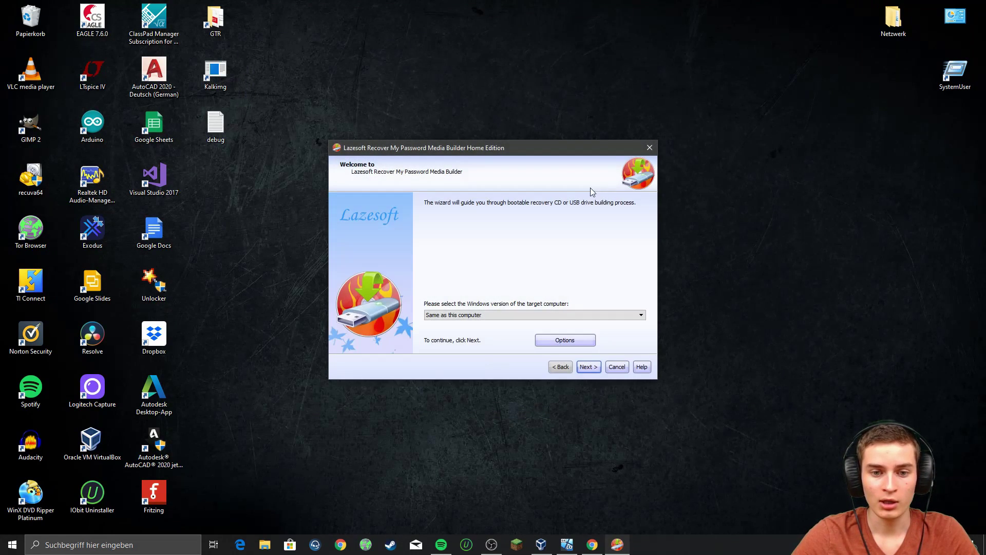
left_click_drag(547, 153, 552, 115)
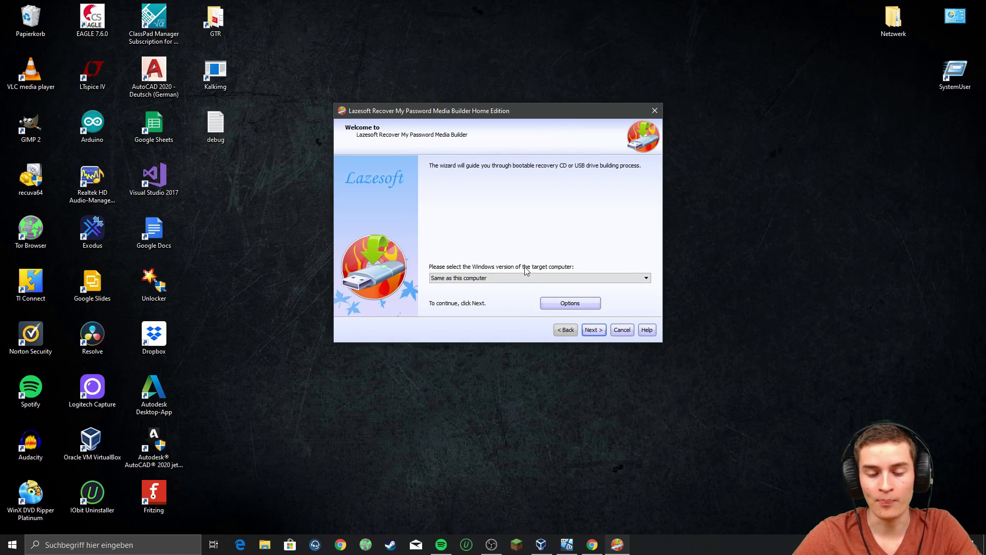
left_click(519, 279)
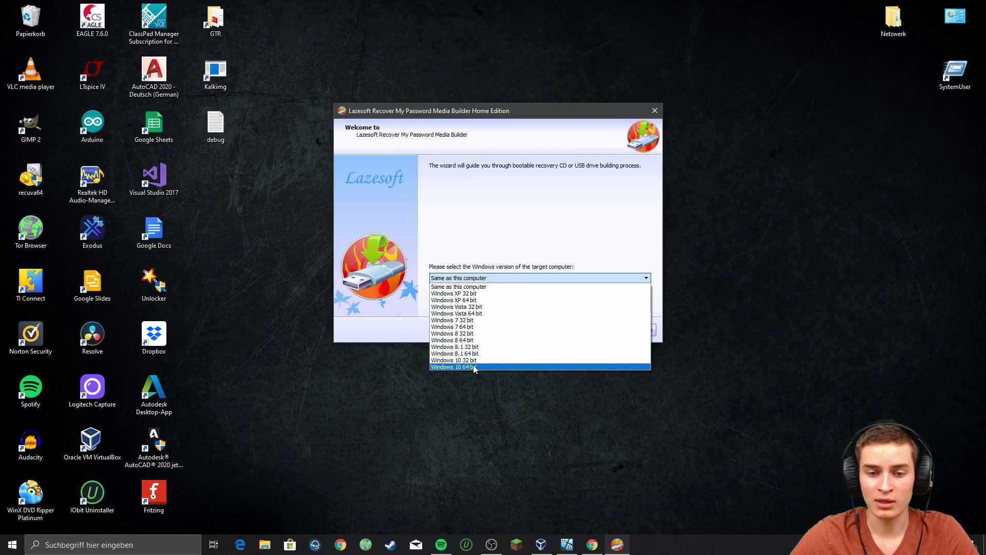
left_click(596, 253)
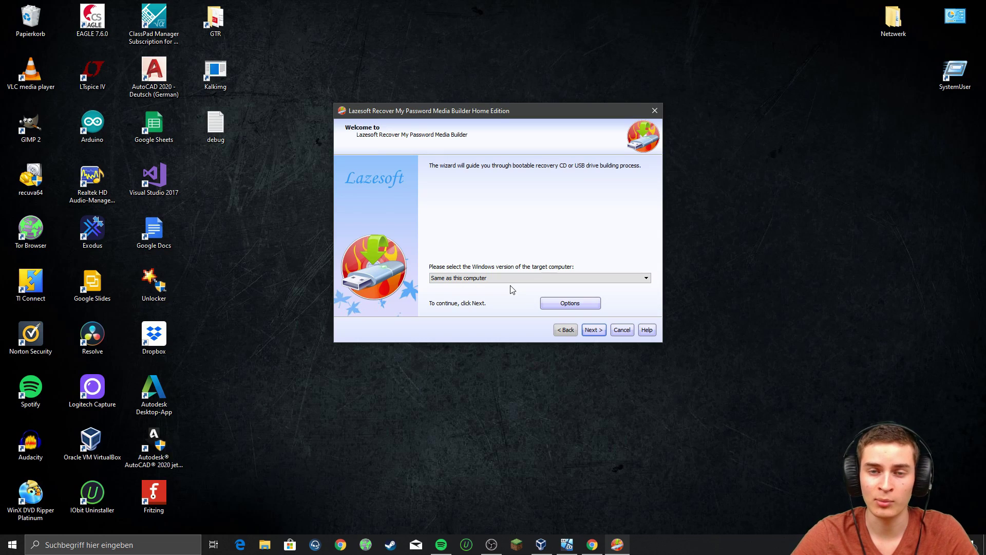
left_click(593, 330)
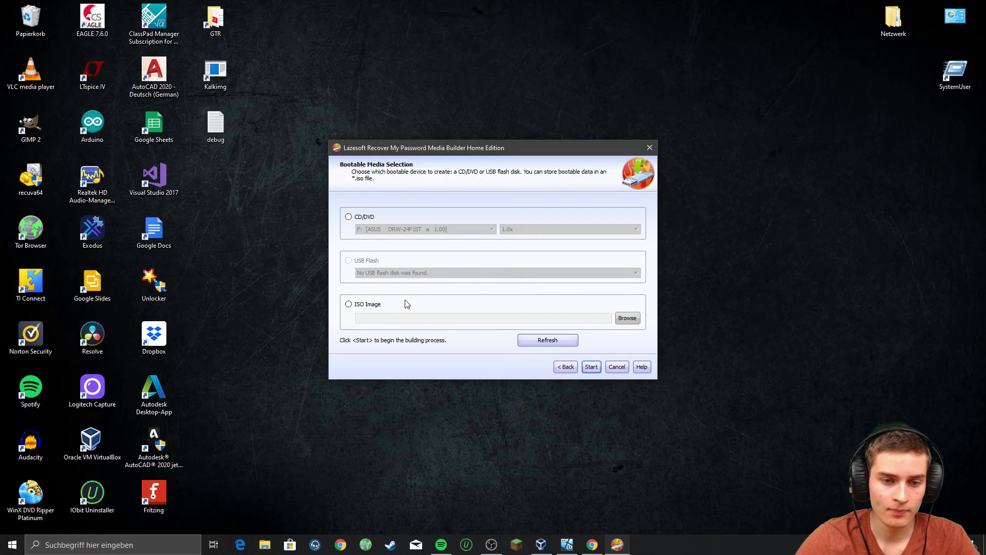
Step: Start building the bootable media as the ISO image lsboot.iso in the Lazesoft Recover My Password folder, then close the wait dialog
left_click(349, 305)
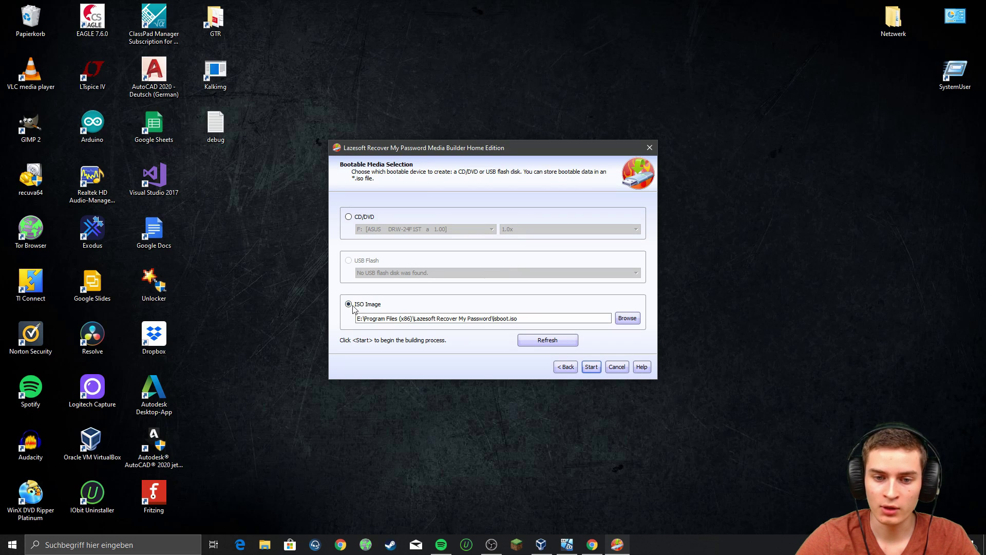
left_click(591, 368)
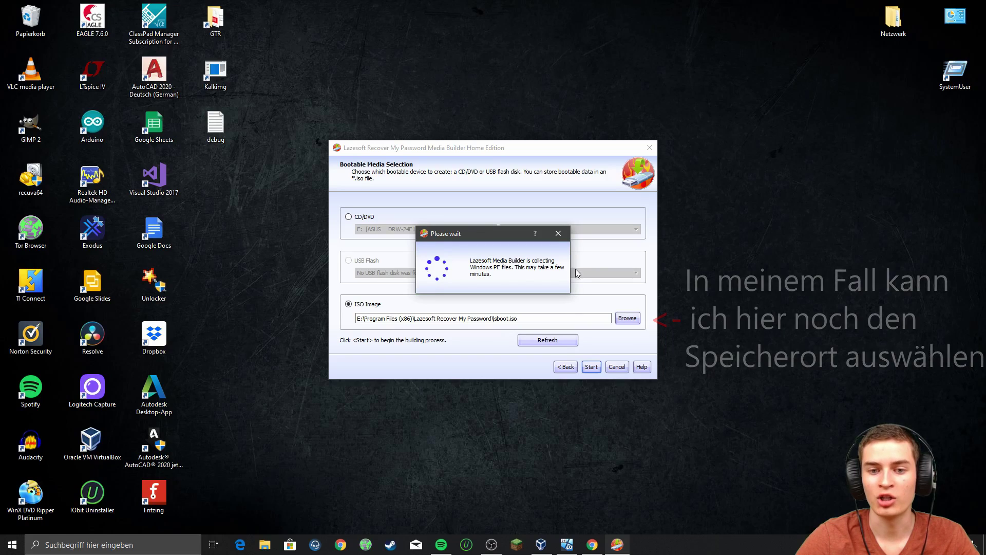
left_click(559, 234)
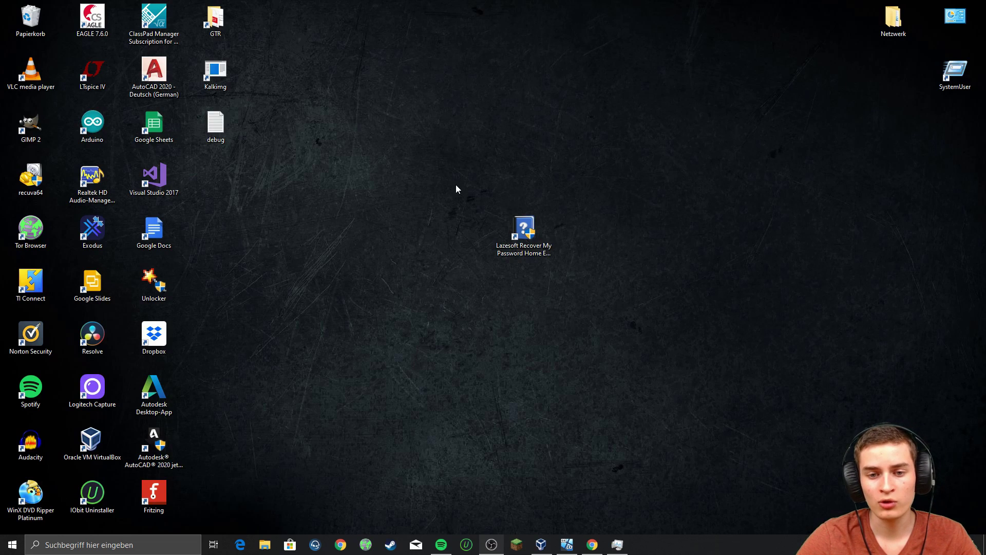
Step: Reopen Lazesoft Recover My Password and display the "How to boot from USB drive?" guide in an enlarged window
double_click(525, 231)
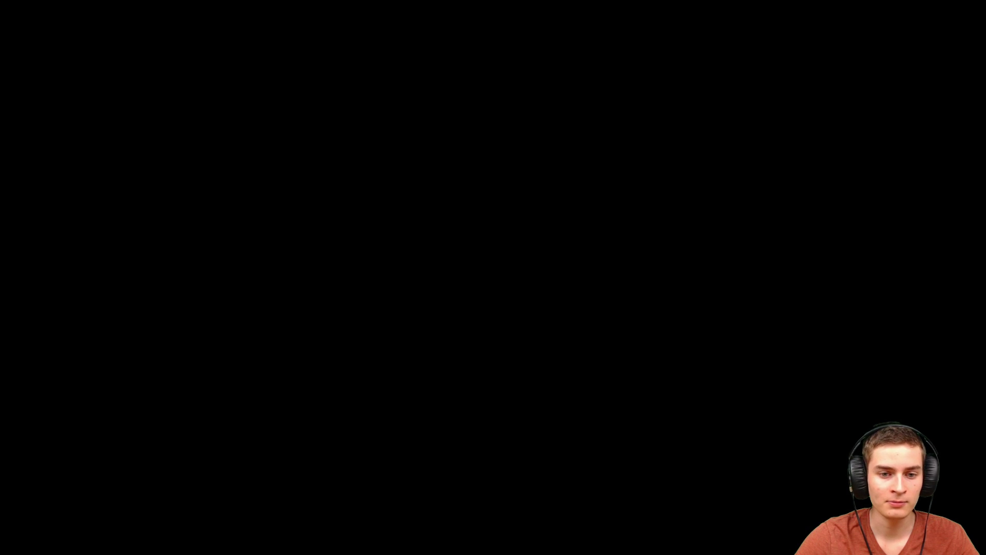
left_click(451, 332)
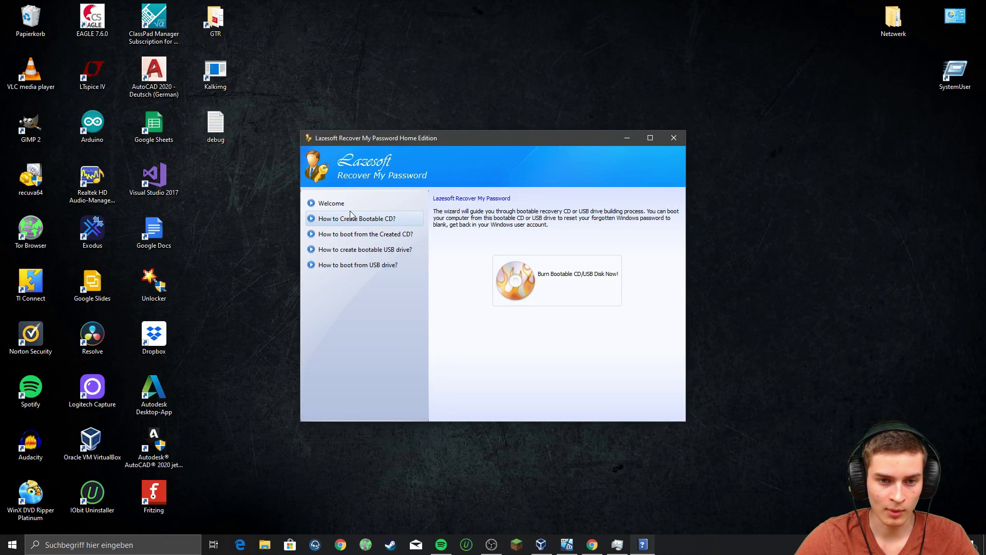
left_click(371, 264)
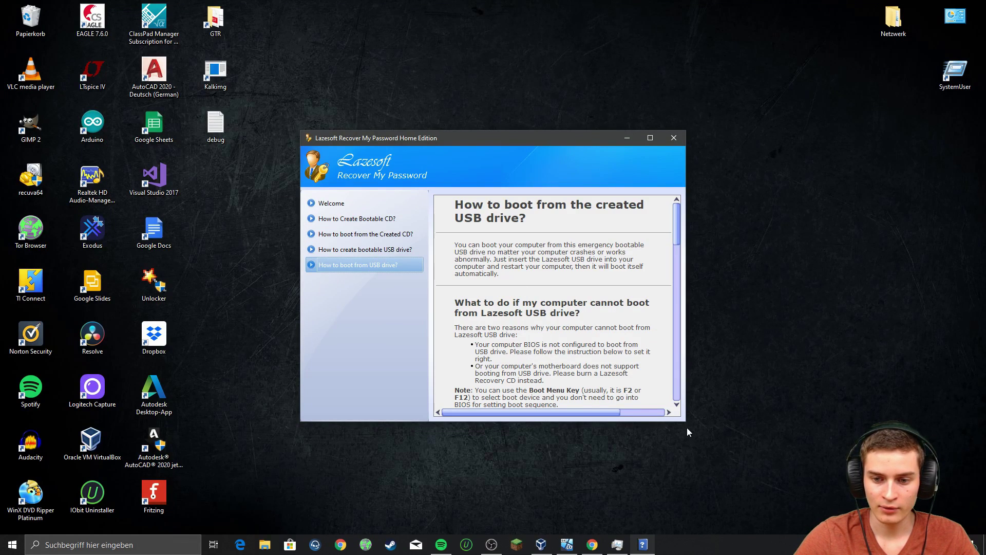
left_click_drag(687, 424, 938, 537)
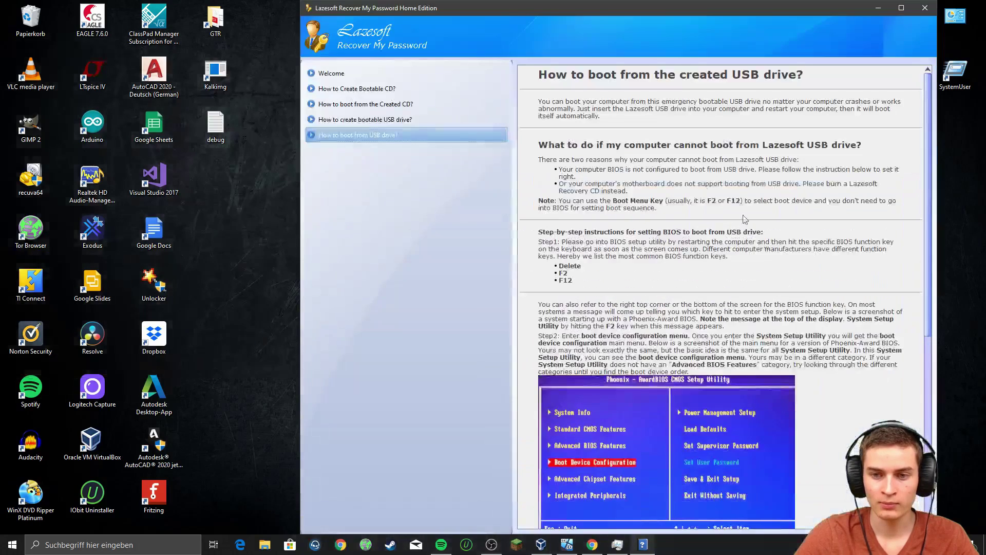
left_click_drag(644, 13, 526, 13)
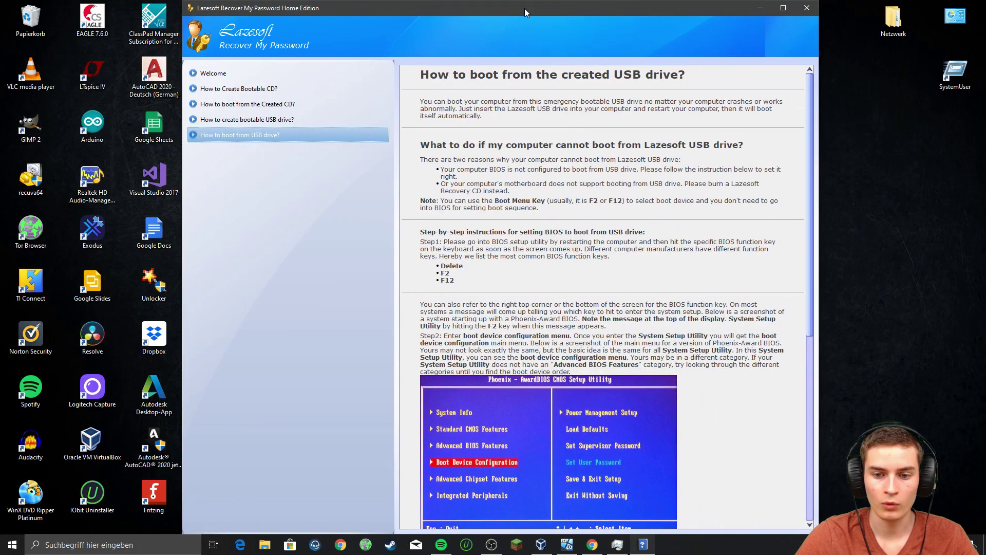
Step: Examine the guide's BIOS instructions and screenshots for setting the first boot device
scroll(671, 215, "down", 2)
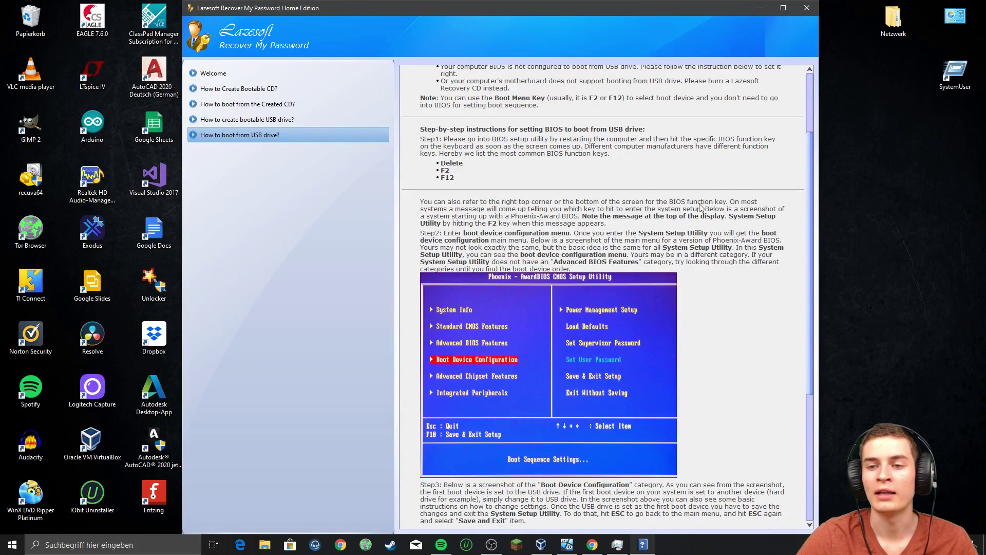
left_click_drag(812, 168, 810, 196)
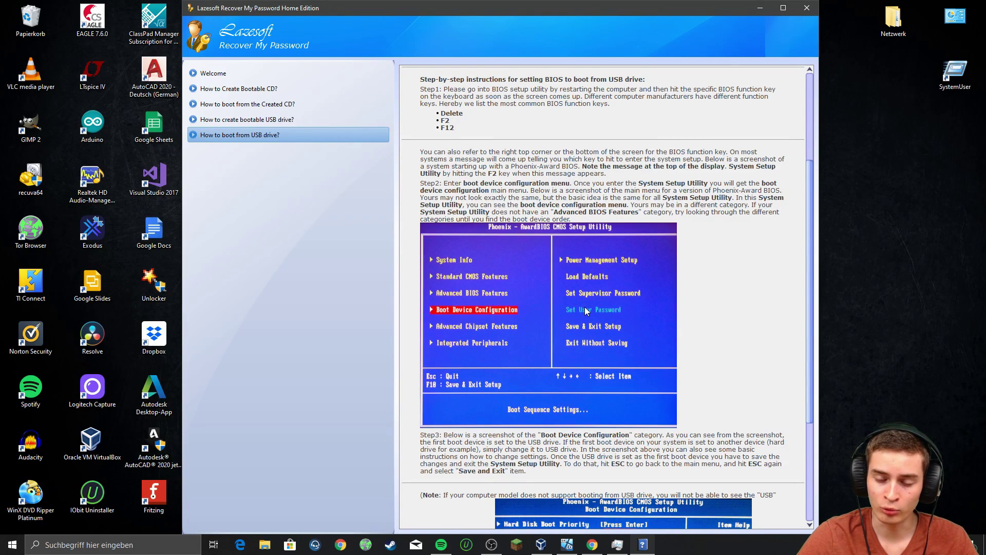
scroll(584, 307, "down", 4)
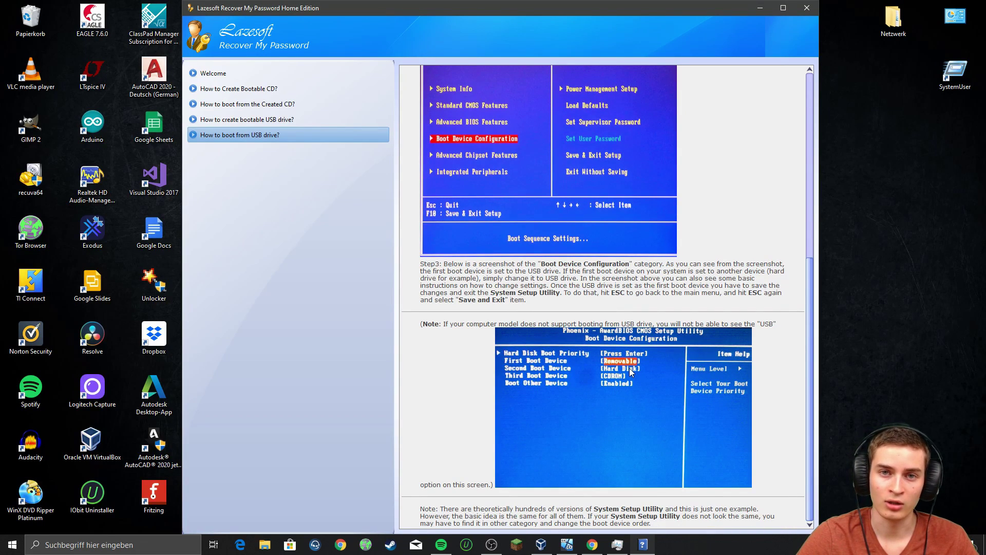
scroll(700, 123, "up", 8)
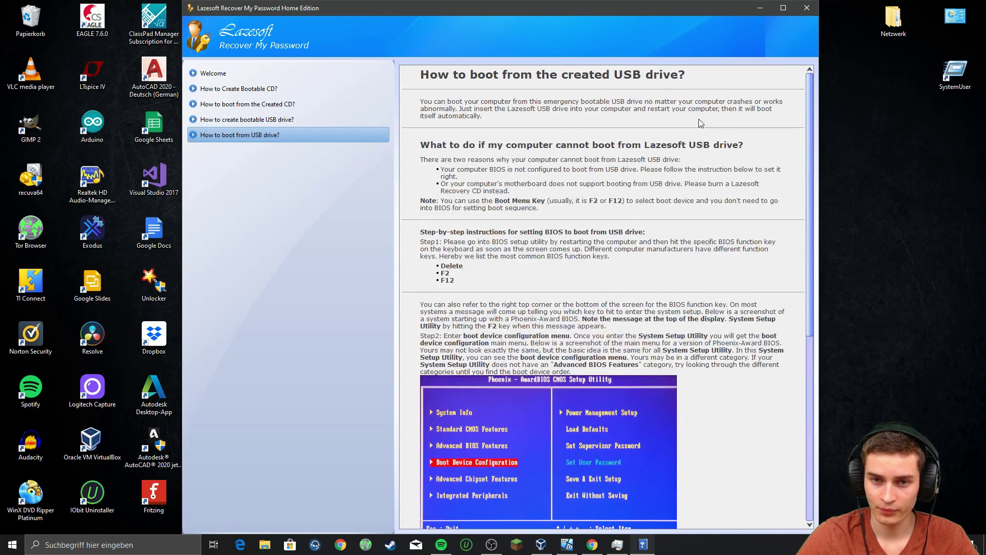
Step: Minimize the boot guide and switch to Oracle VM VirtualBox Manager
left_click(760, 13)
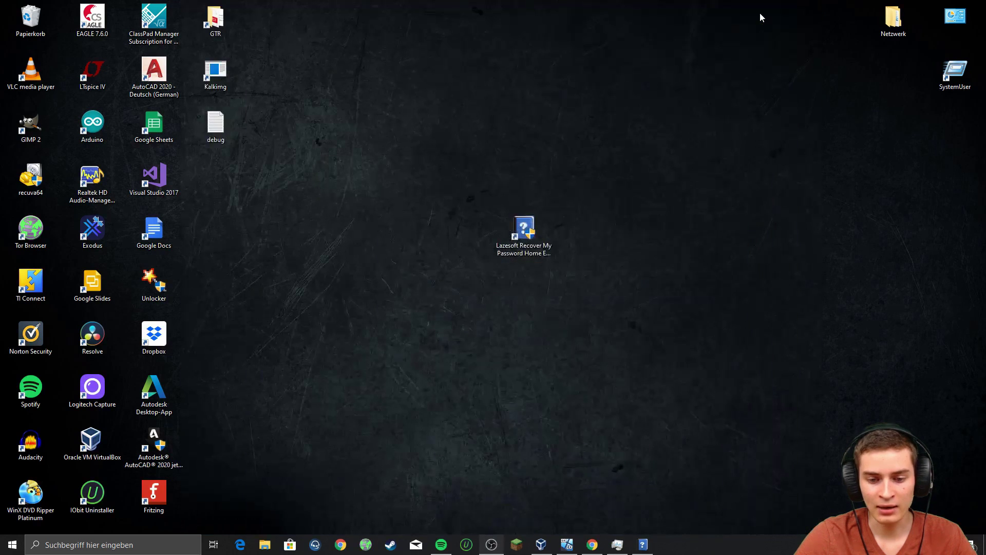
left_click(543, 549)
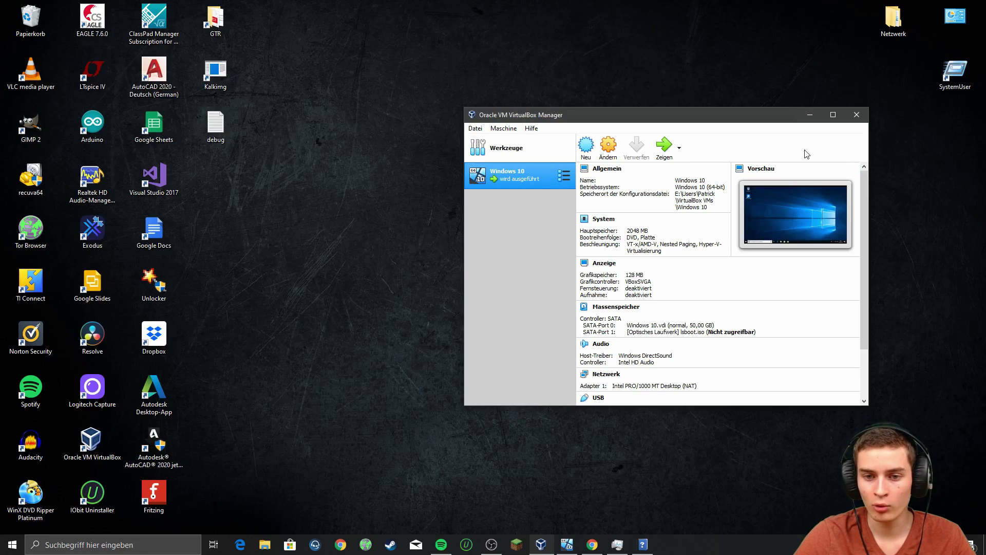
Step: Check the boot order in the Windows 10 machine's System settings, then close the settings without changes
left_click(606, 149)
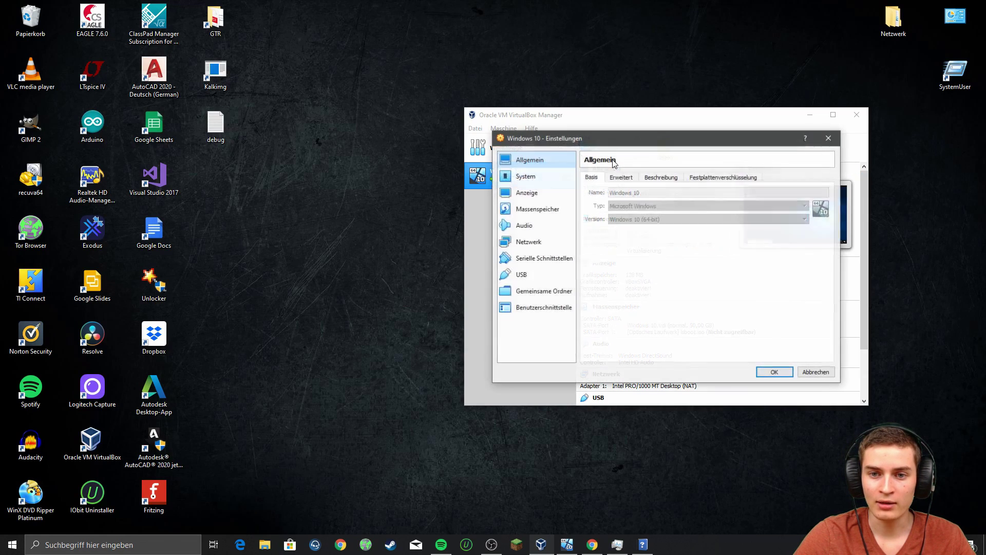
left_click(546, 181)
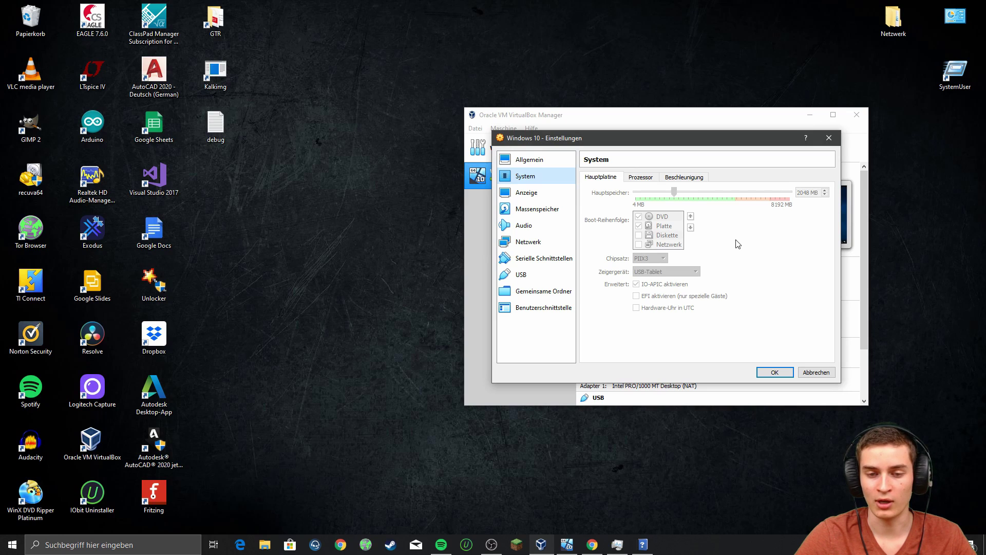
left_click(819, 376)
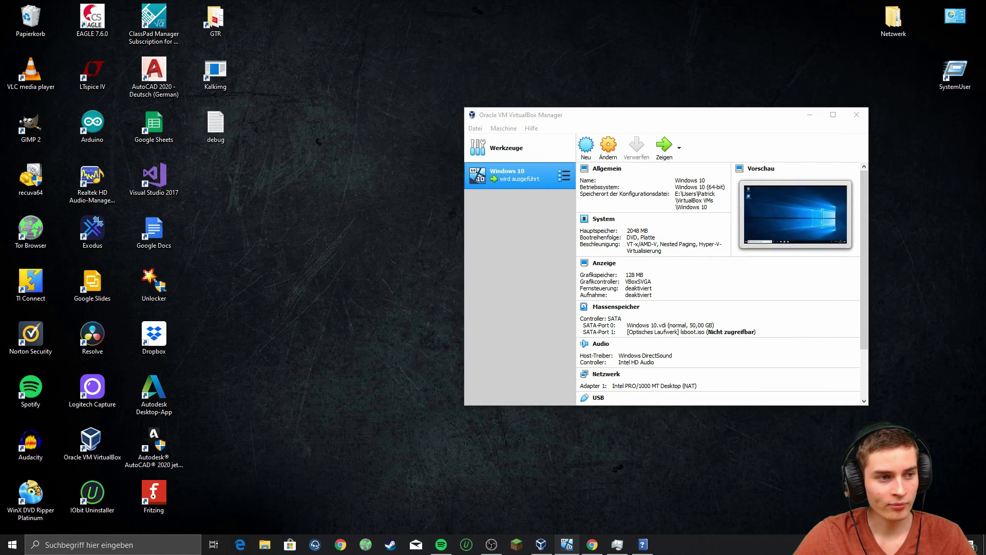
Step: Switch to the running Windows 10 virtual machine and open the sign-in options (Anmeldeoptionen) in its account settings
left_click_drag(221, 127, 565, 4)
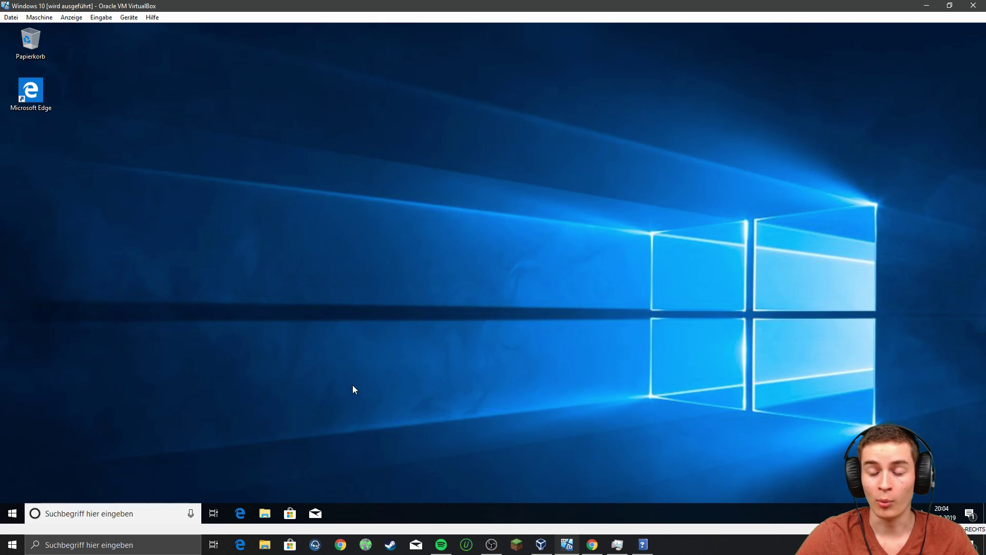
left_click(20, 519)
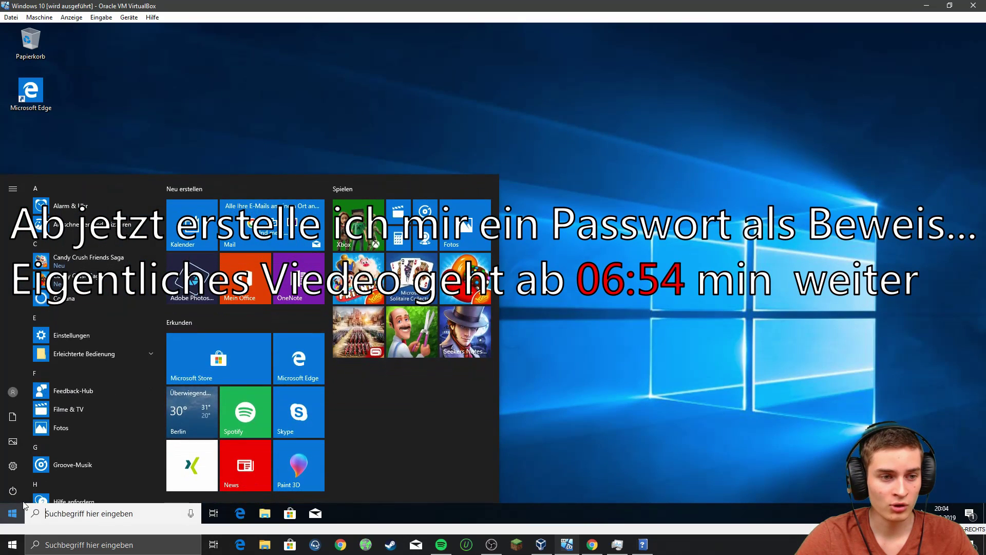
left_click(12, 392)
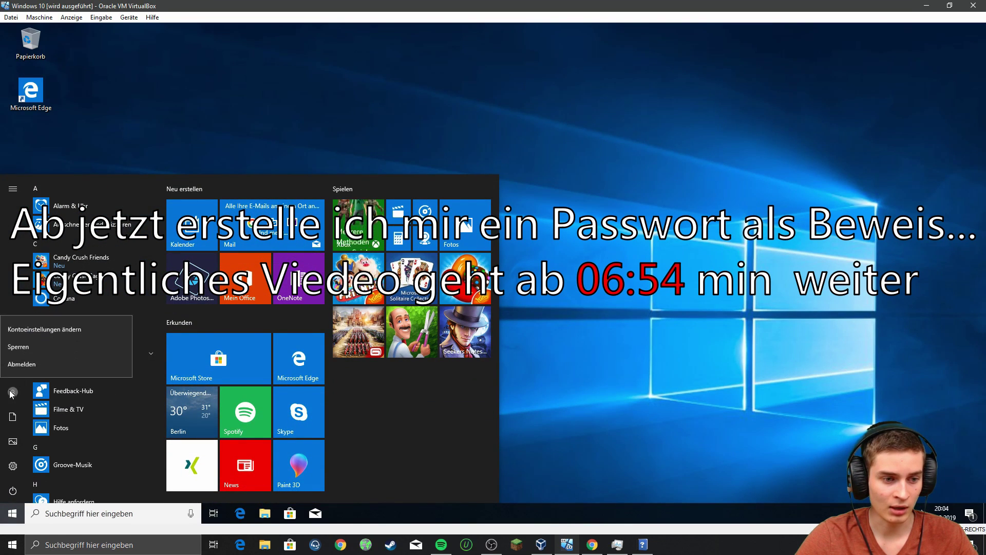
left_click(36, 331)
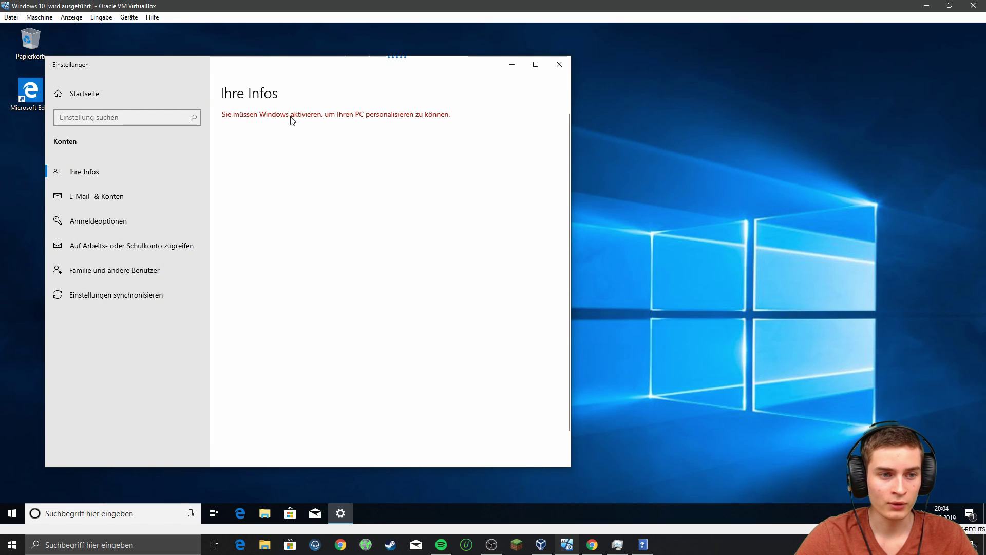
left_click(112, 222)
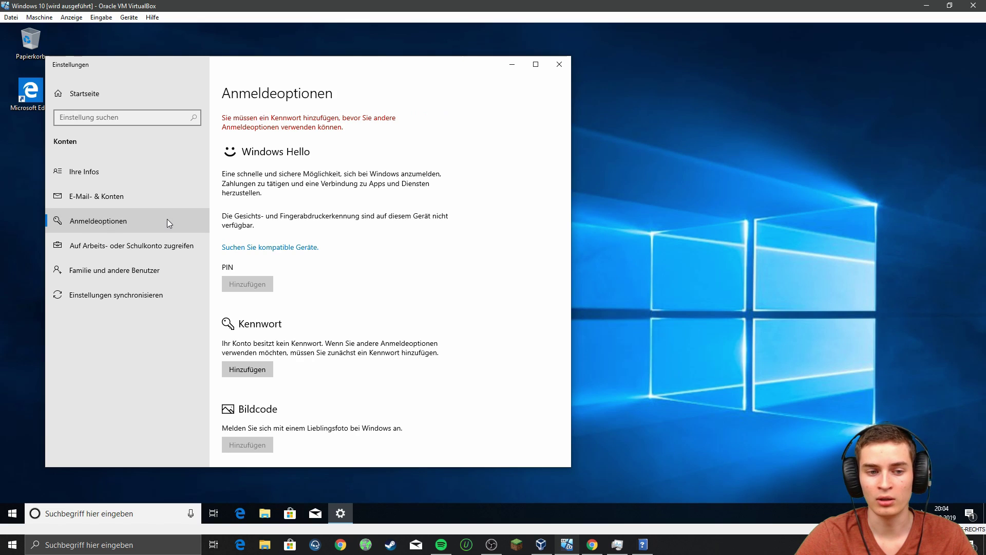
Step: Create a password for the local account Test, entering and repeating the new password, with "." as the password hint
left_click(264, 369)
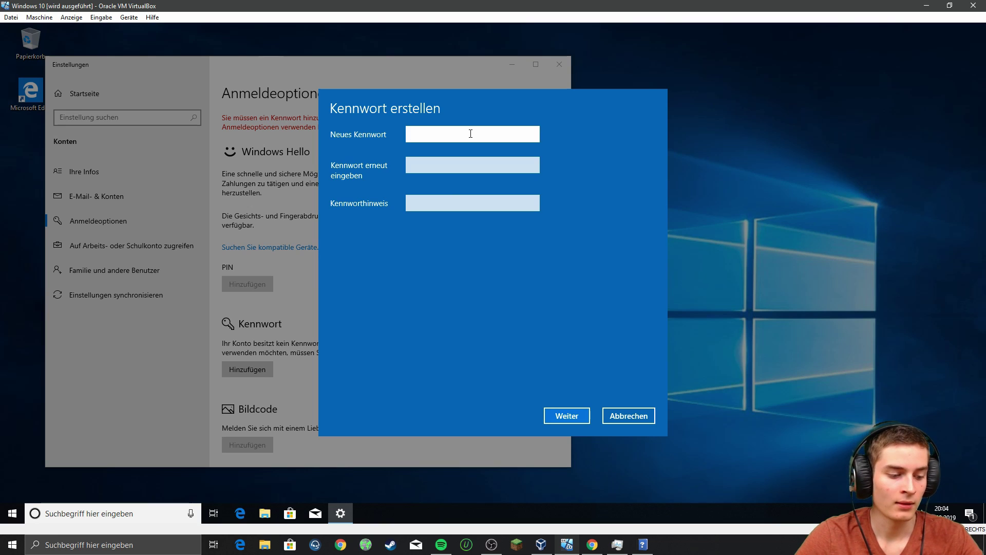
type("•••••••••")
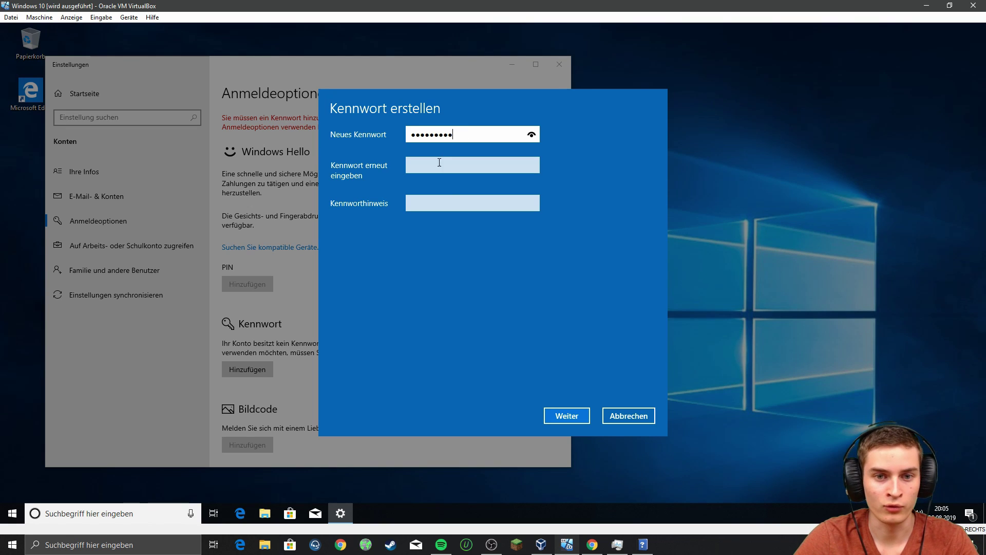
left_click(439, 162)
type("••••••")
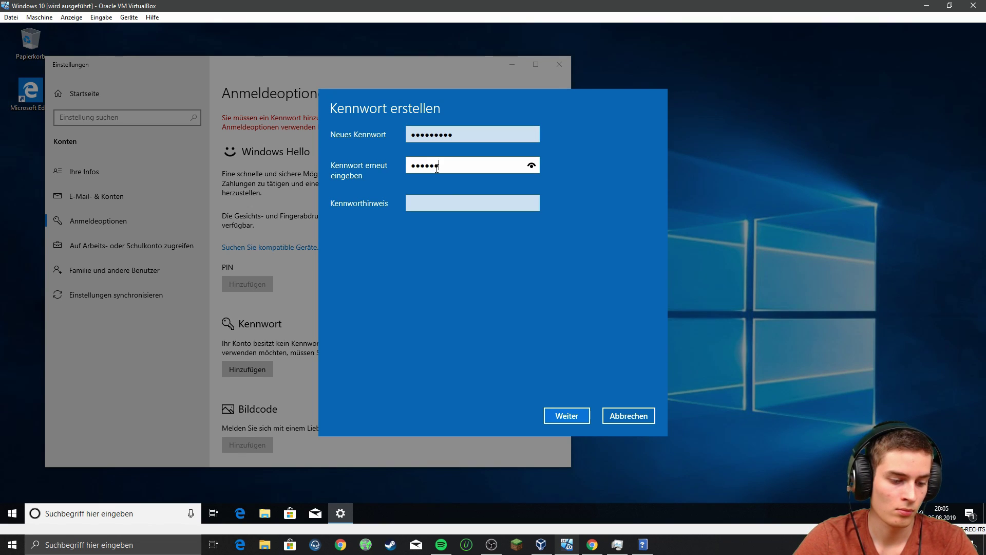
type("•••")
left_click(431, 202)
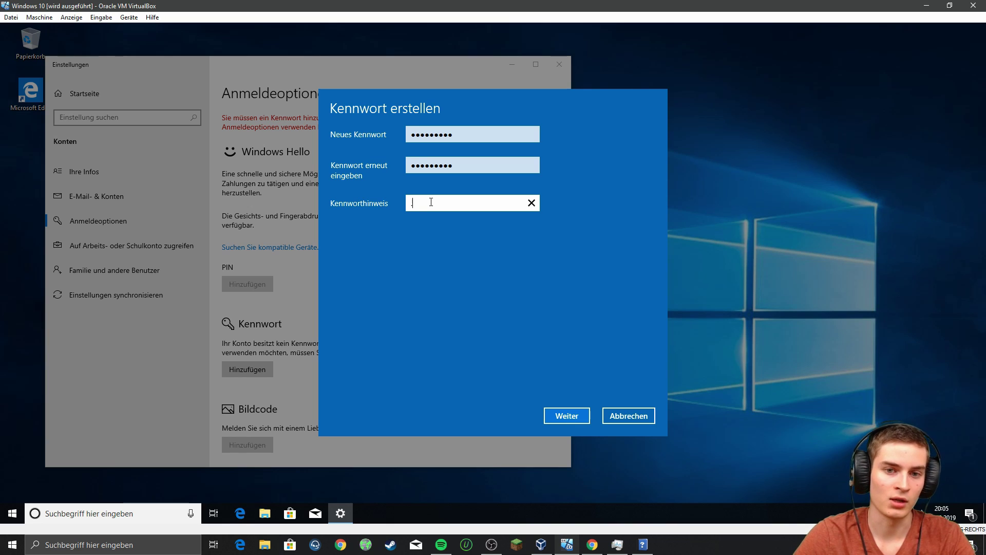
type(".")
left_click(564, 417)
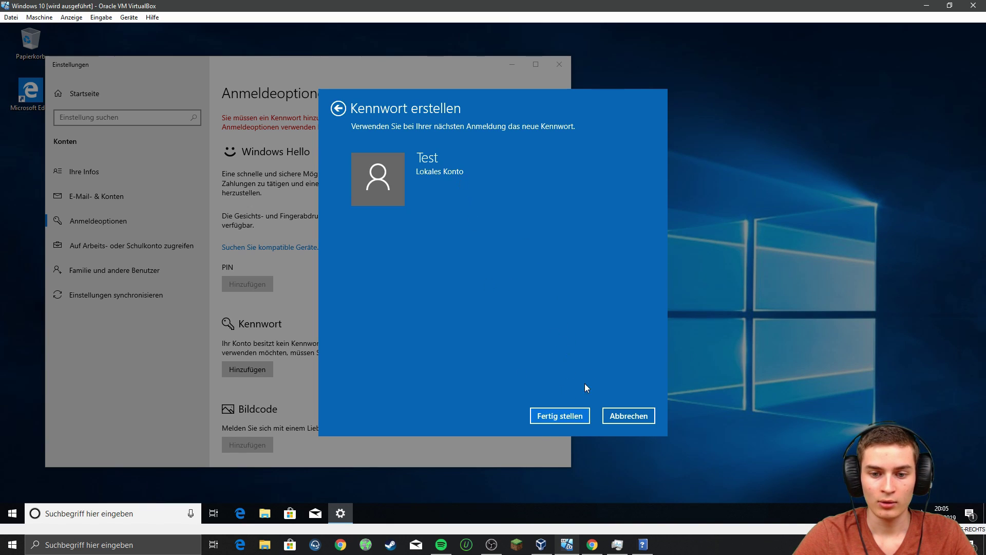
left_click(561, 419)
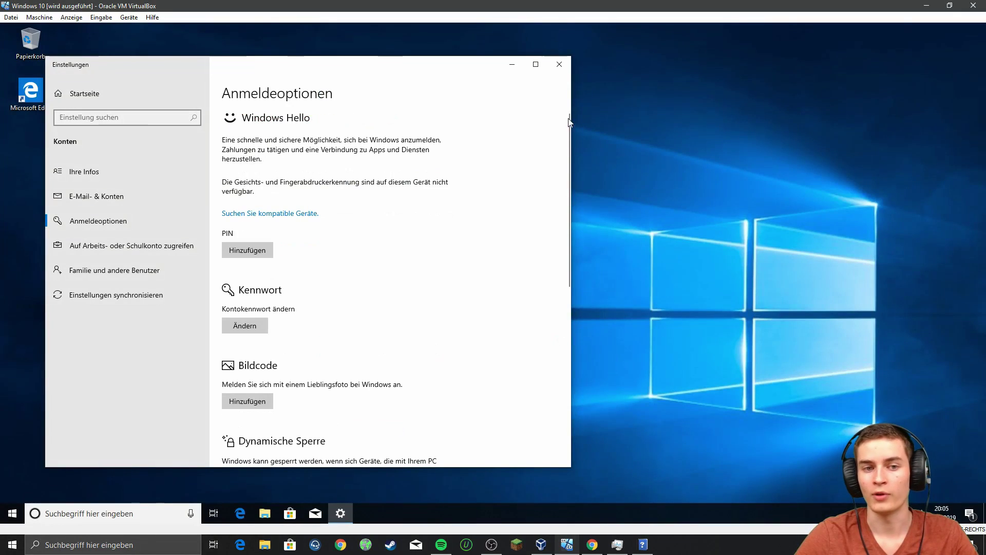
Step: Close the account settings, leave the desktop session and bring up the Windows sign-in screen with the password prompt
left_click(559, 64)
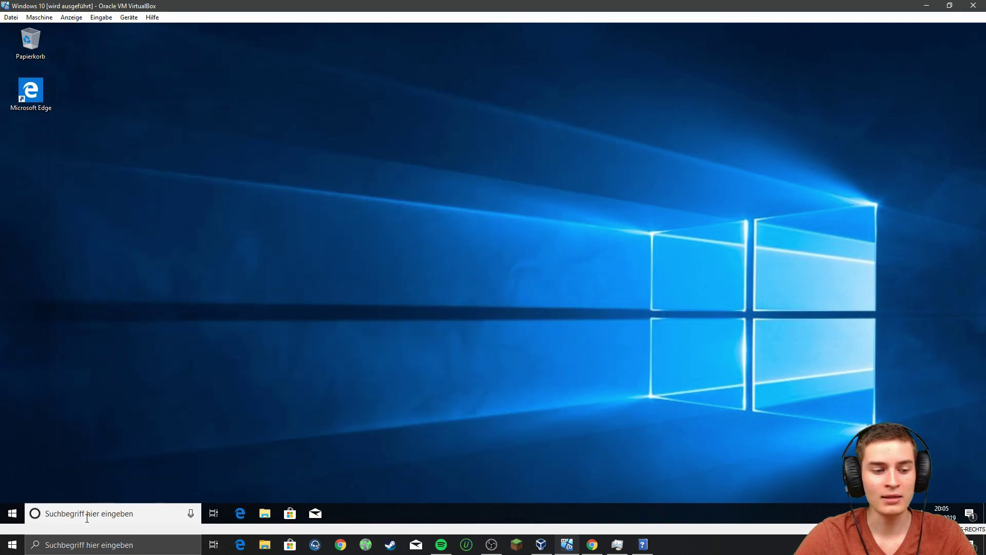
left_click(13, 519)
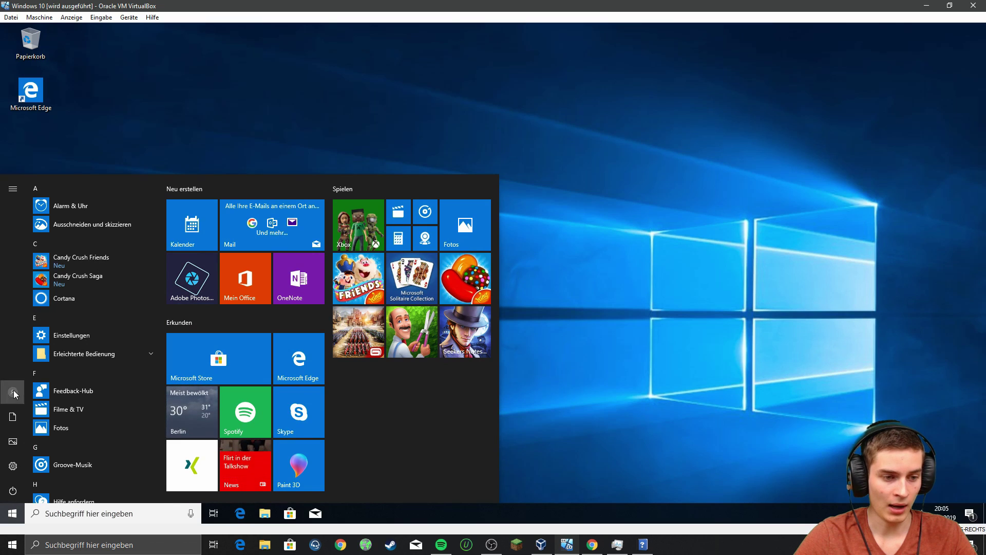
left_click(13, 390)
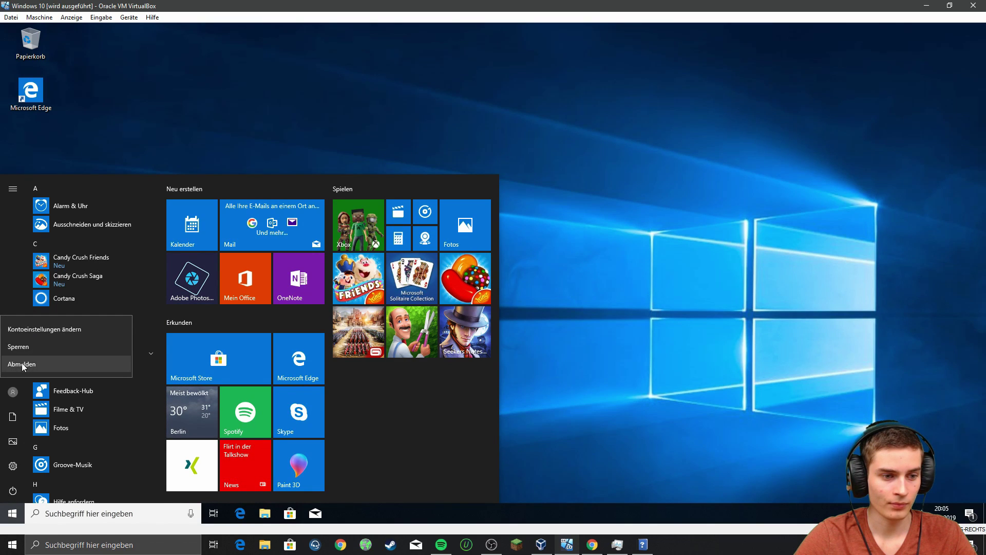
key("Escape")
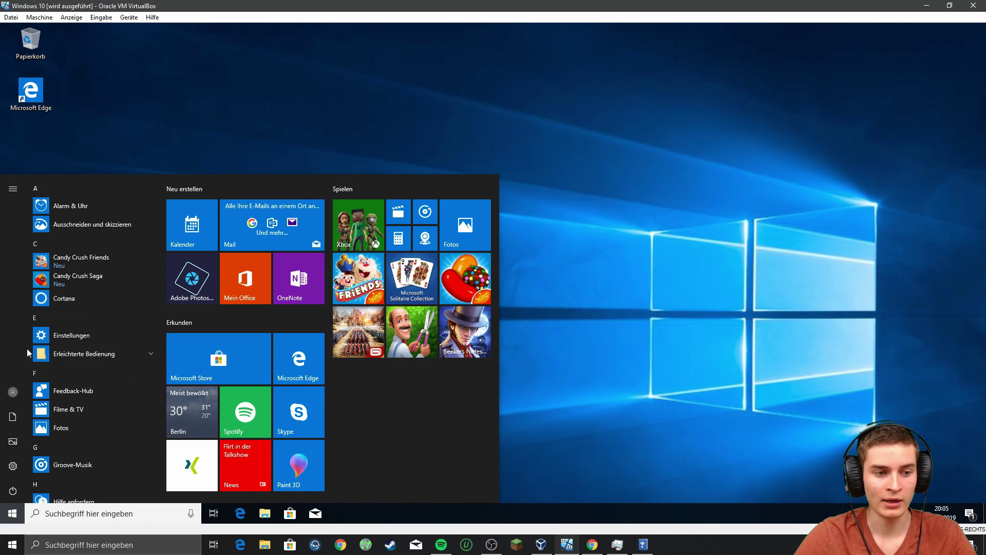
left_click(455, 278)
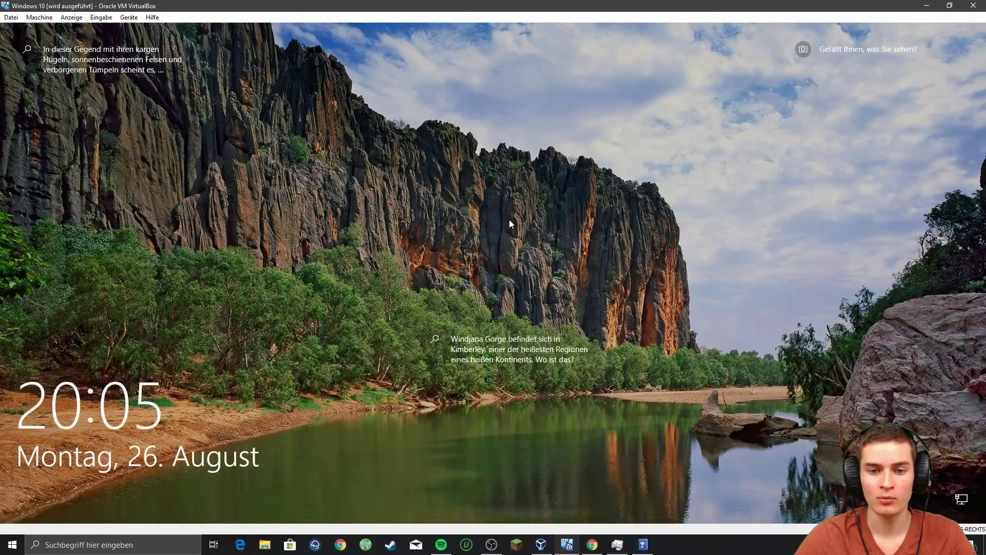
left_click_drag(640, 400, 630, 39)
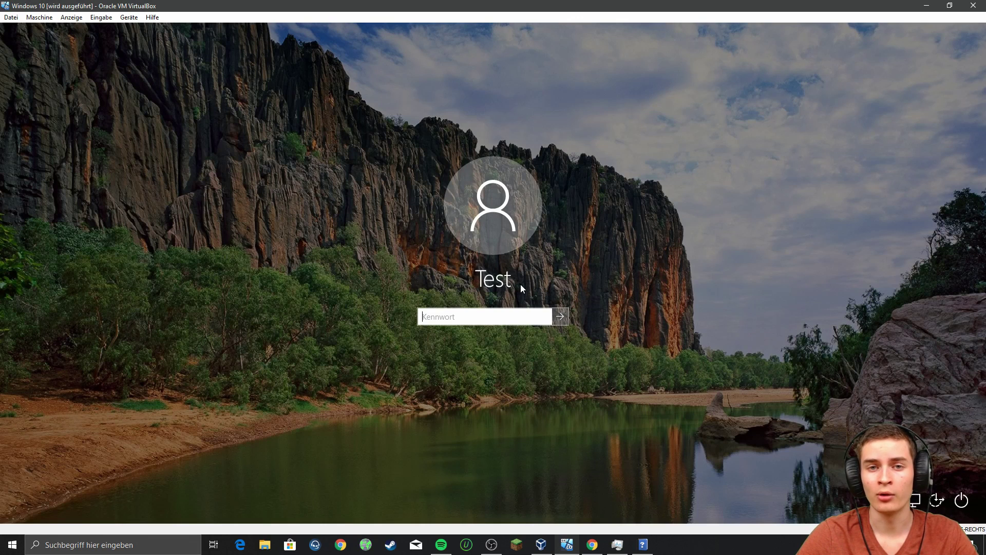
Step: Shut down the virtual machine's Windows from the sign-in screen, confirming the shutdown (Herunterfahren)
left_click(963, 504)
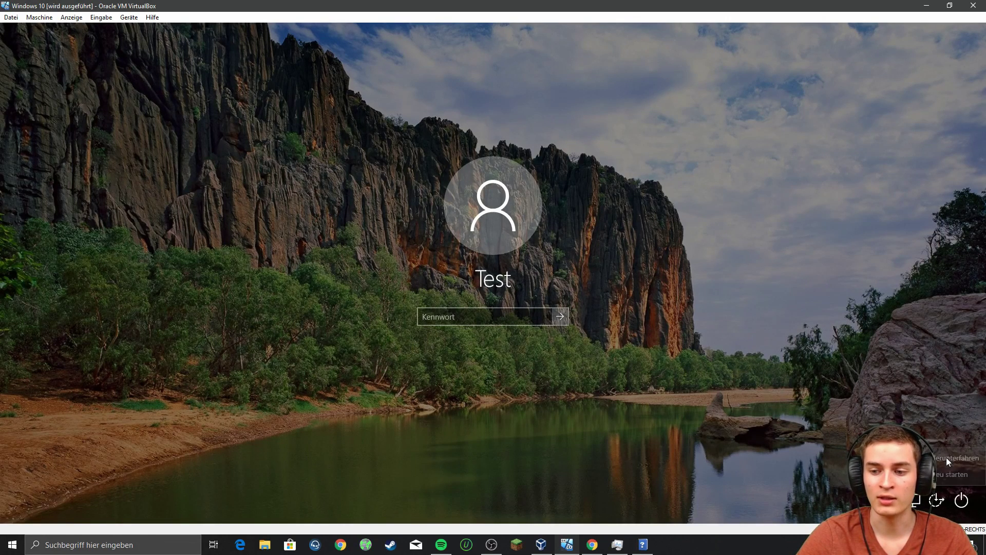
left_click(956, 458)
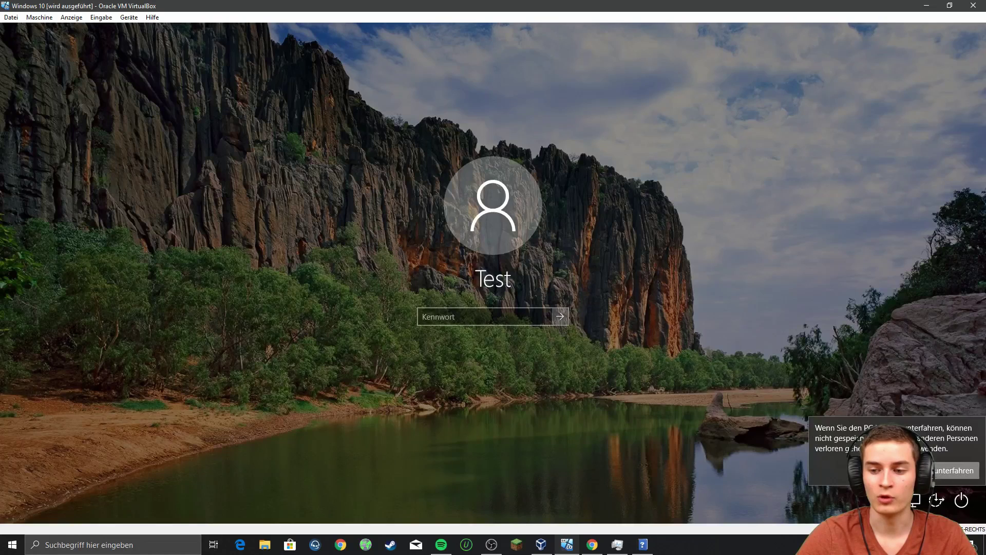
left_click(919, 471)
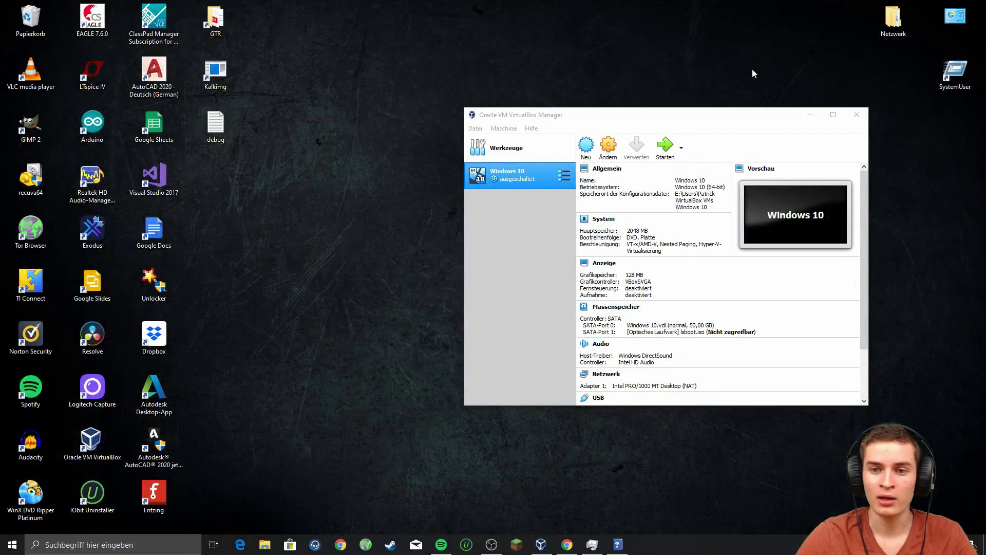
Step: Start the Windows 10 virtual machine, boot it from CD-ROM through the boot device selection and load Lazesoft Live CD [EMS Enabled]
left_click(664, 150)
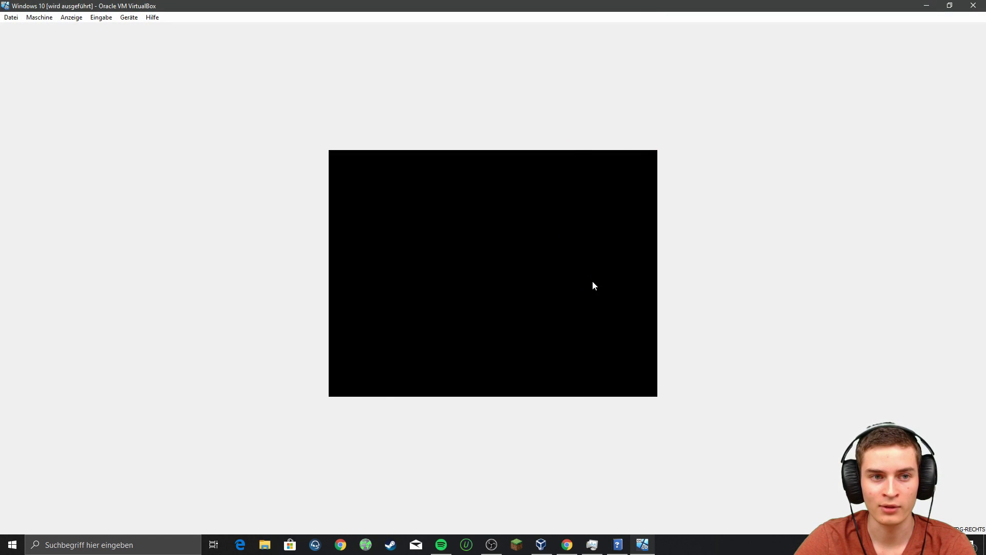
key("F12")
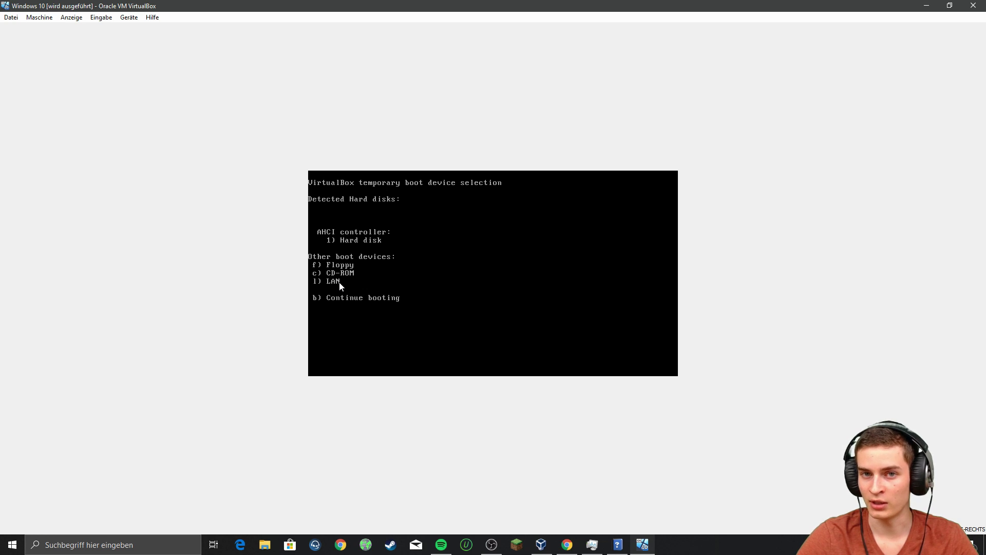
key("c")
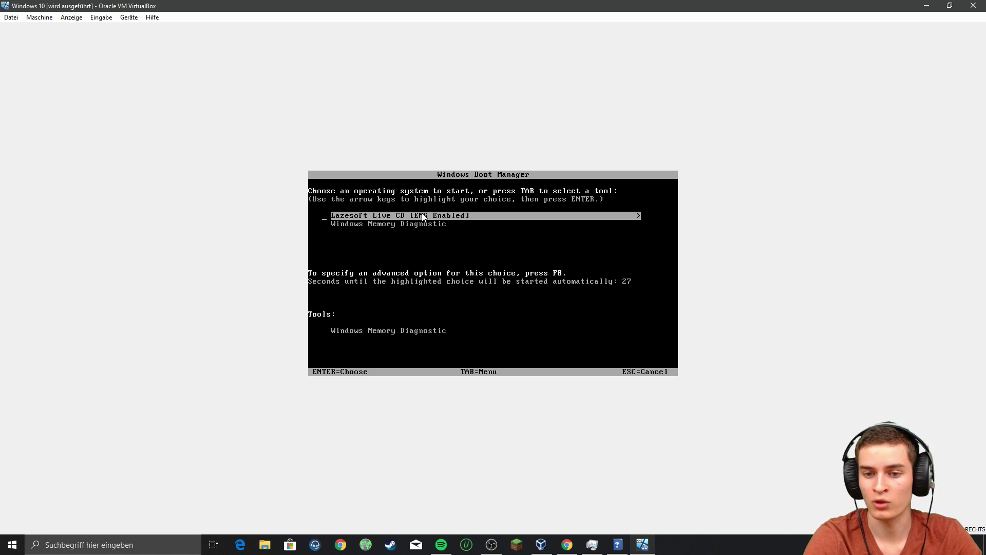
key("Up")
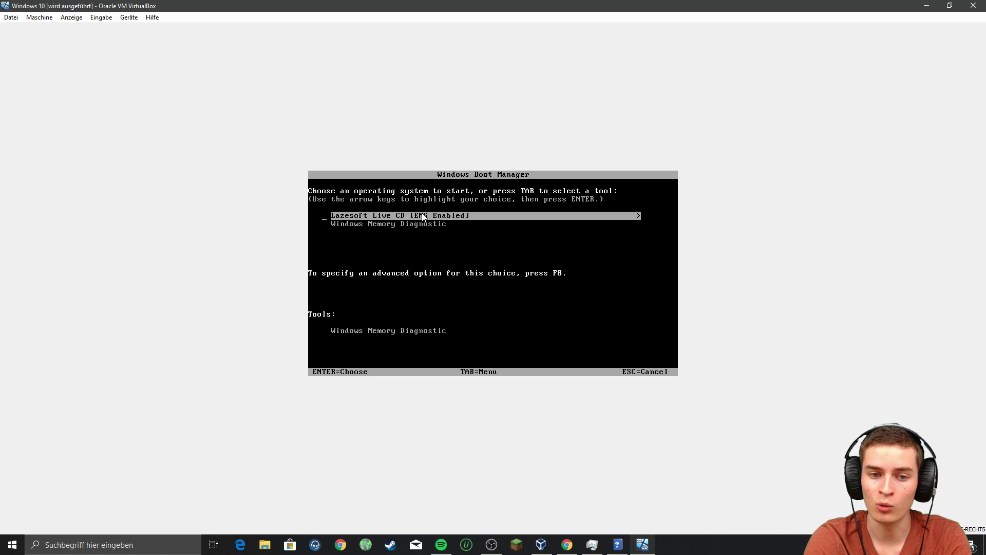
key("Return")
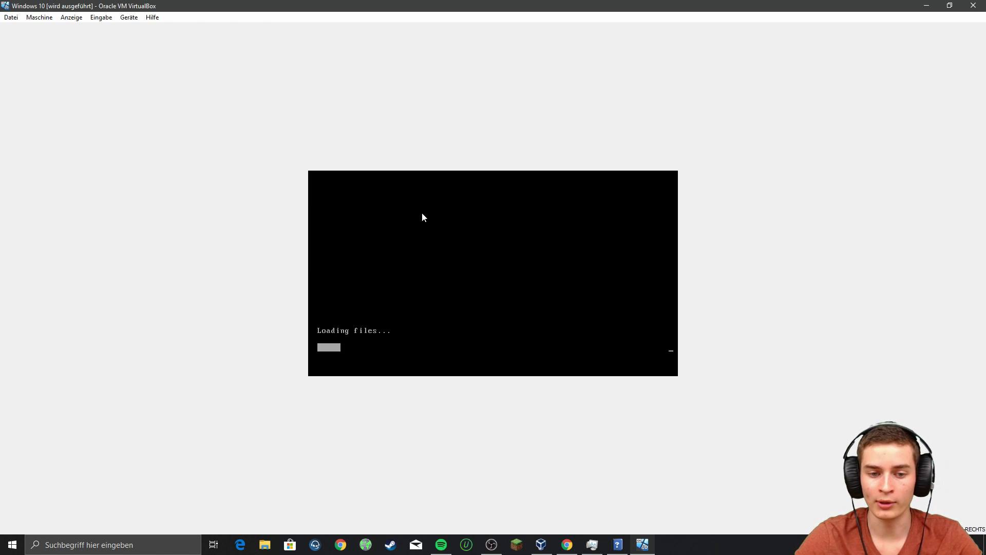
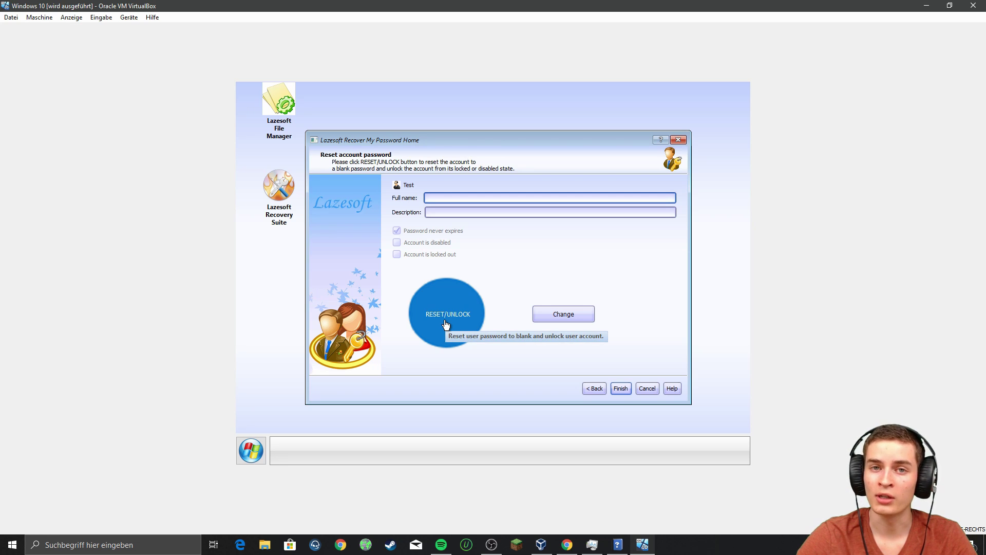
Step: Try to change the password of the local account Test instead of resetting it to blank
left_click(572, 316)
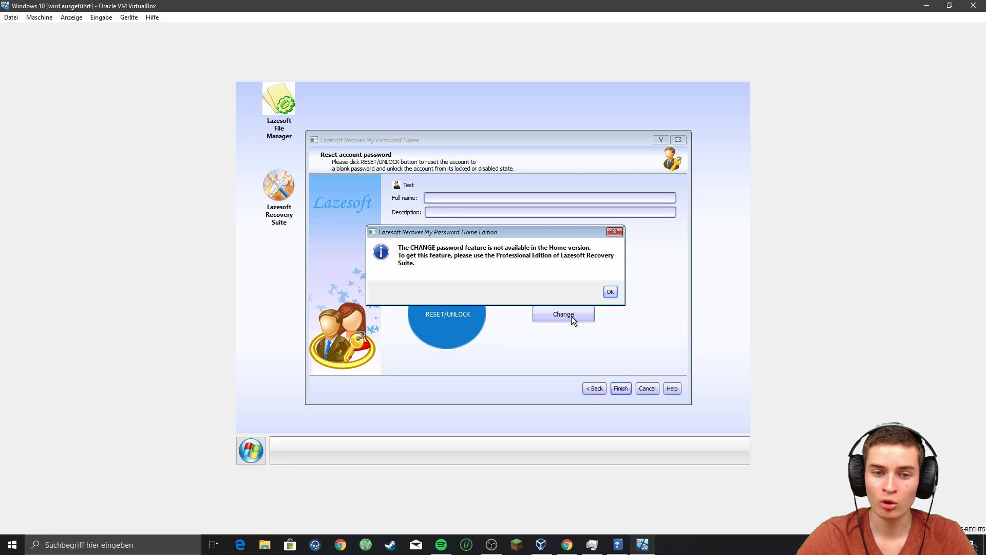
left_click(611, 292)
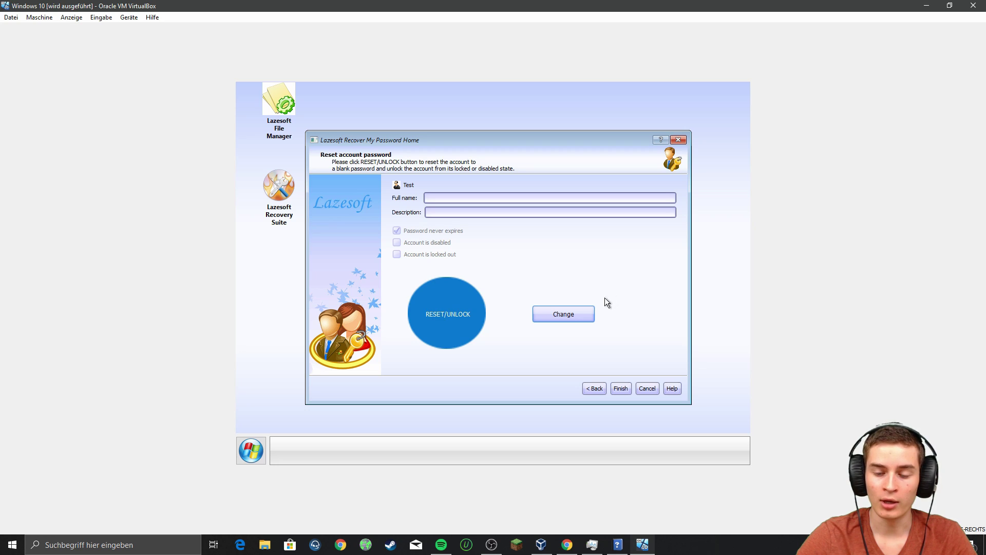
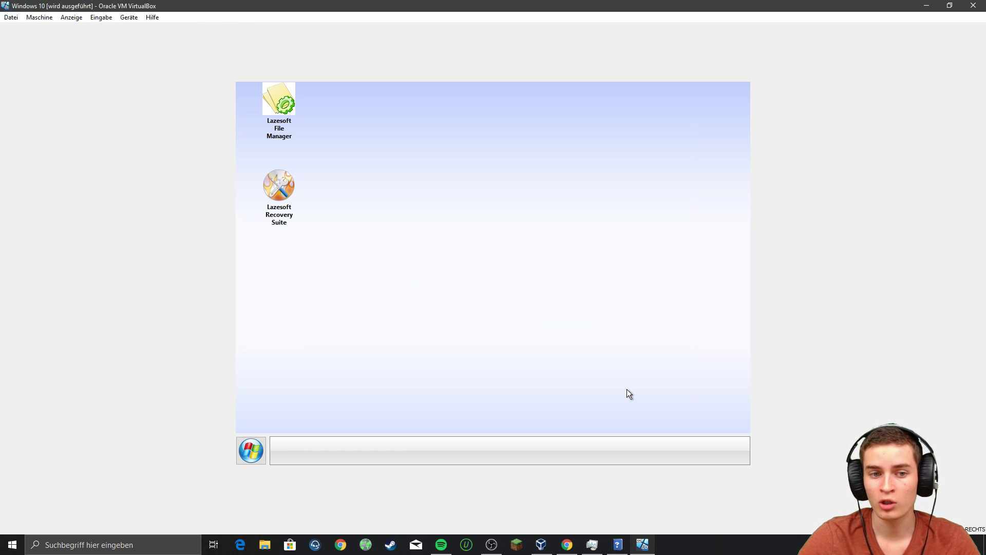
Step: Reboot the virtual machine from the Lazesoft live desktop and accept the reboot warning
left_click(250, 452)
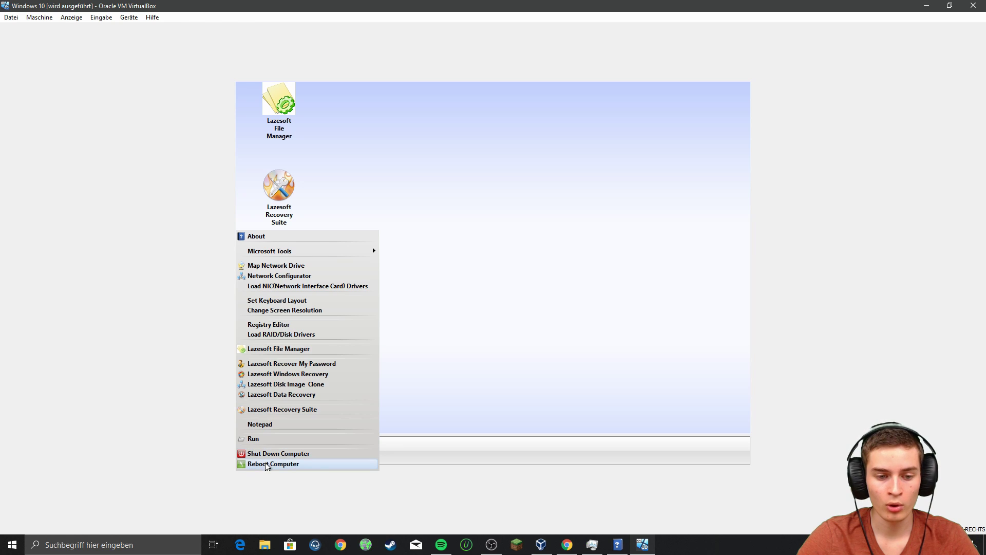
left_click(267, 464)
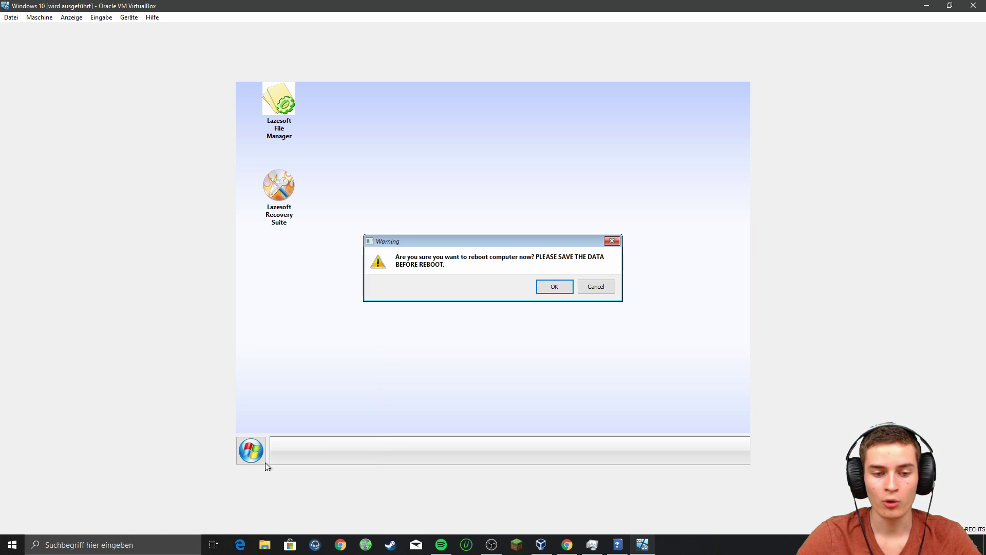
left_click(564, 290)
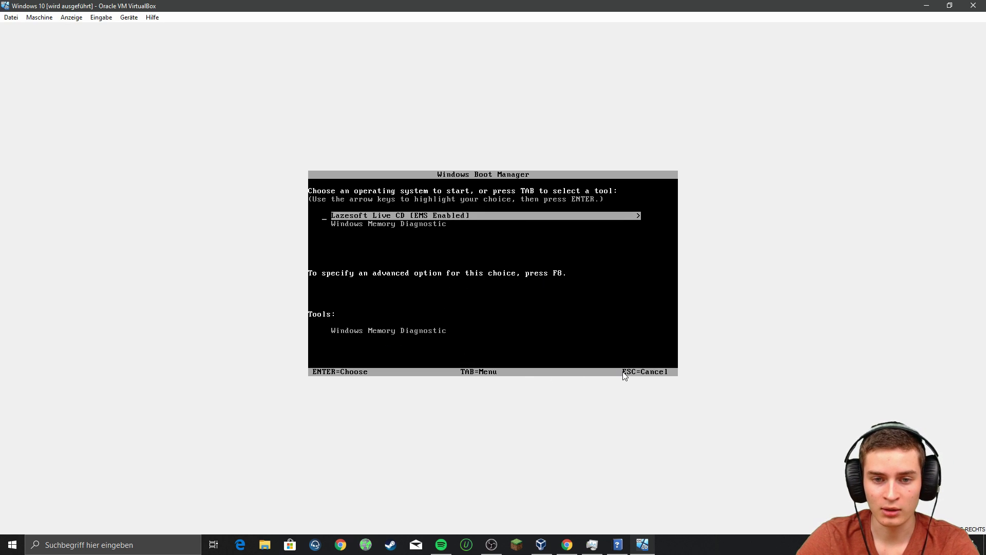
Step: Exit the Lazesoft Live CD boot manager, bring up VirtualBox's temporary boot device selection and boot Windows from the hard disk
key("Escape")
key("F12")
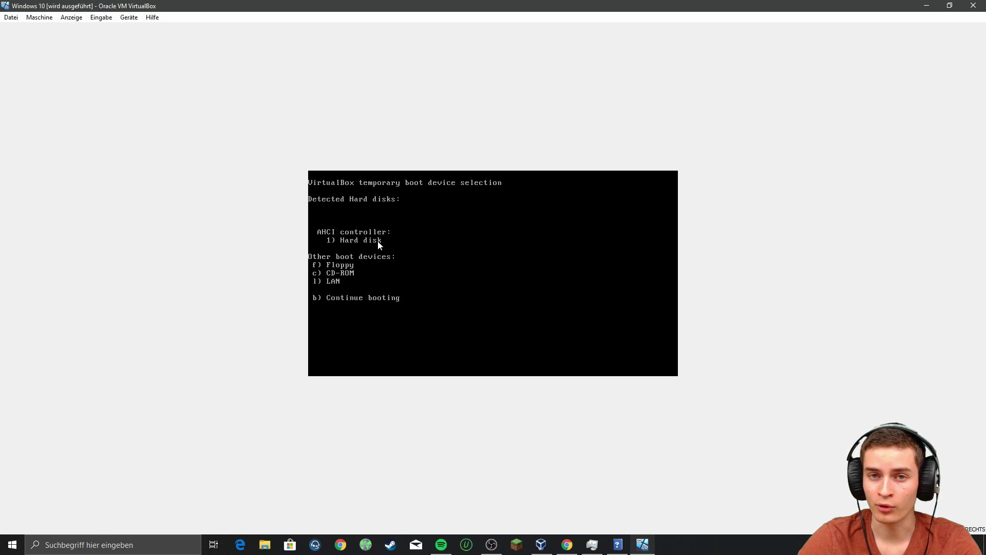
key("c")
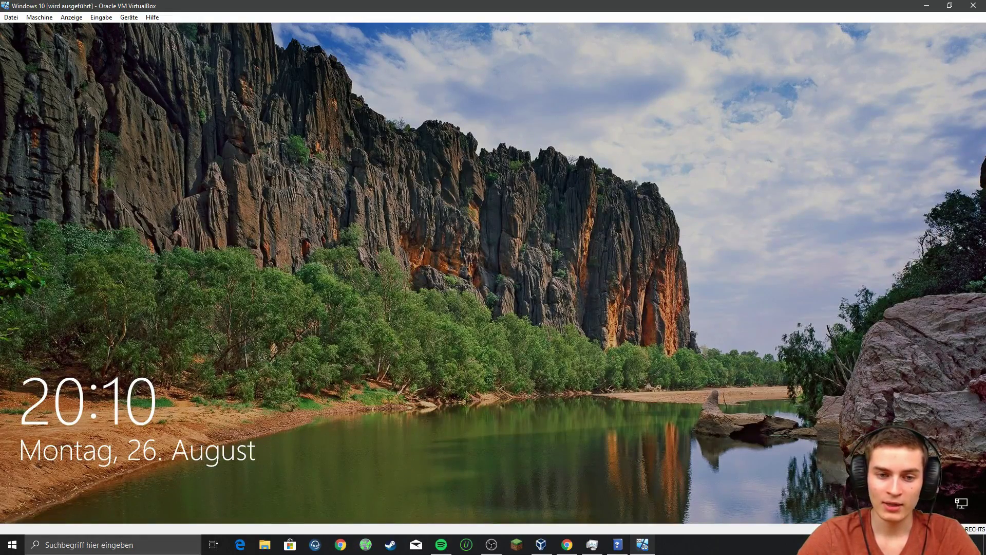
Step: Dismiss the Windows lock screen and sign in to the Test account without a password
left_click(865, 340)
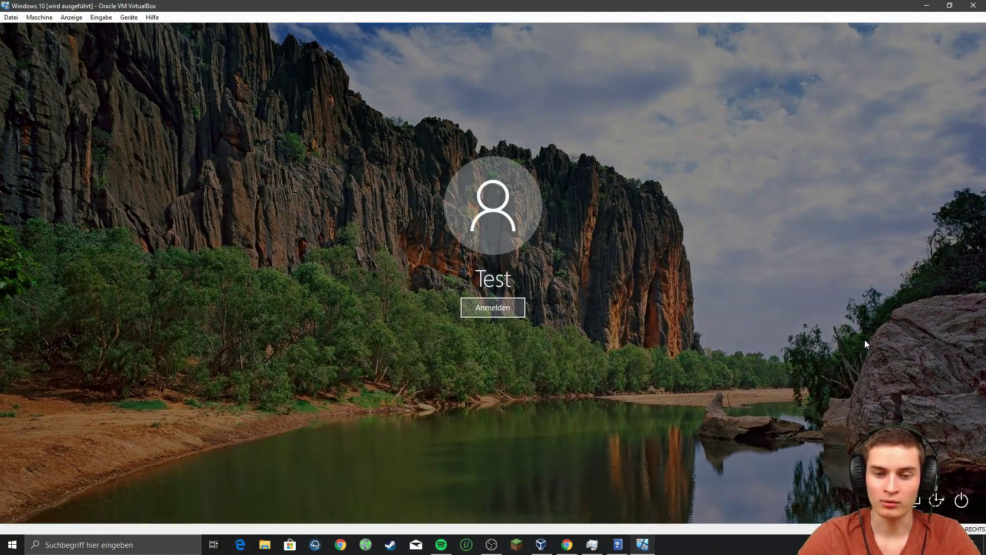
left_click(502, 311)
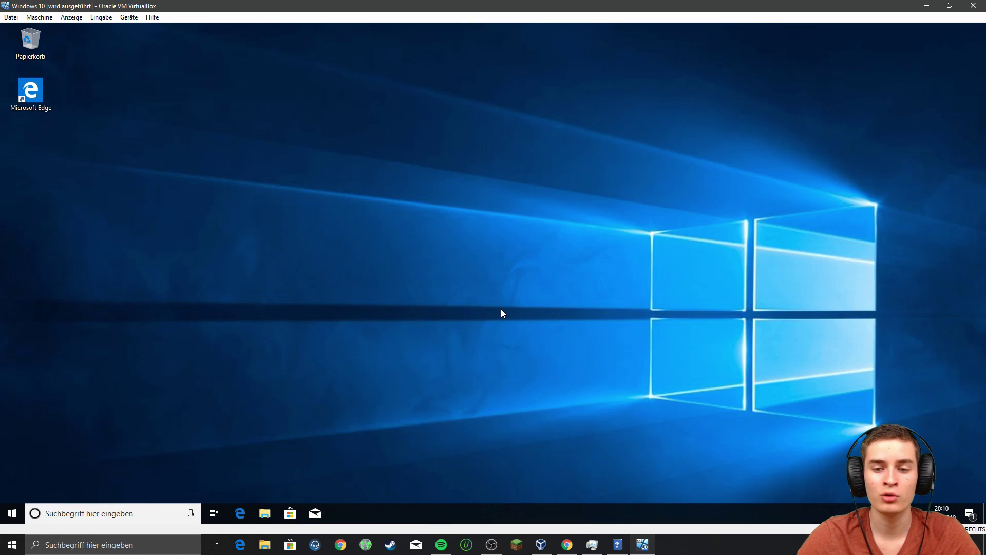
left_click_drag(406, 207, 671, 429)
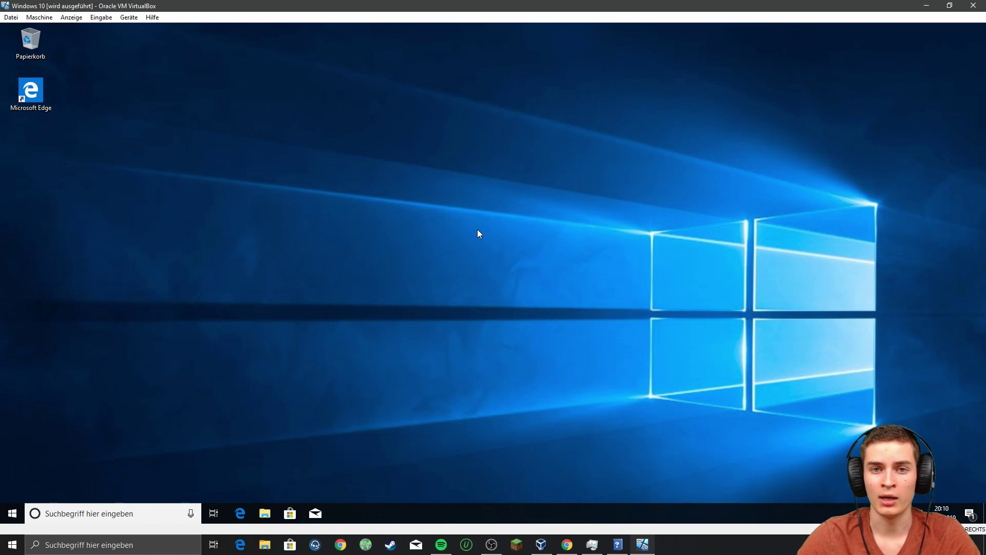